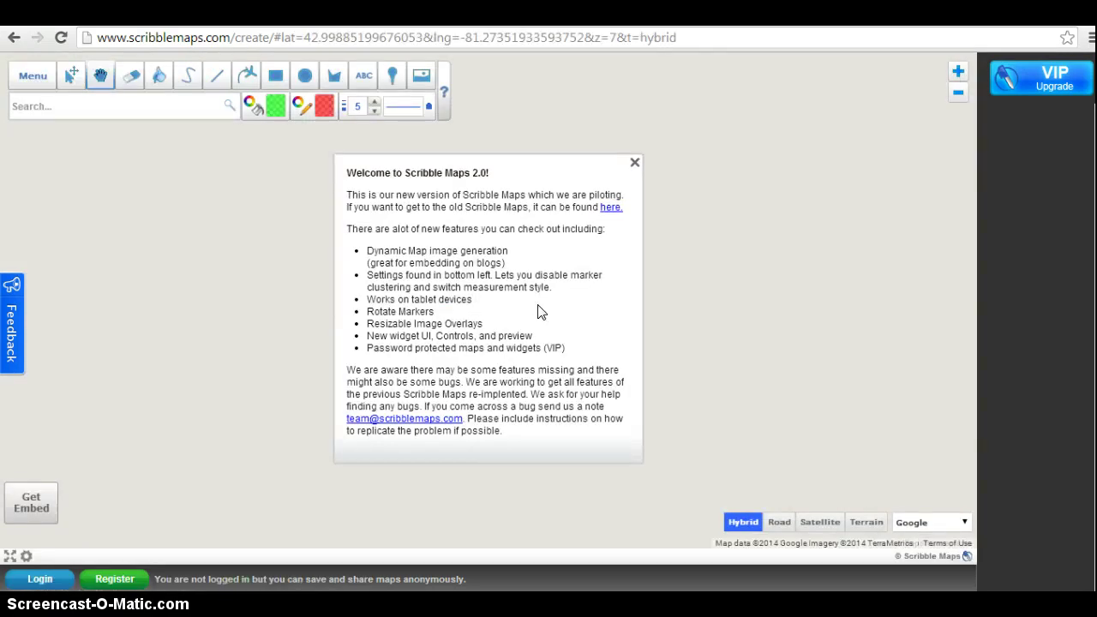
# Dismiss the welcome message and switch the base map to the Road style.
pyautogui.click(635, 161)
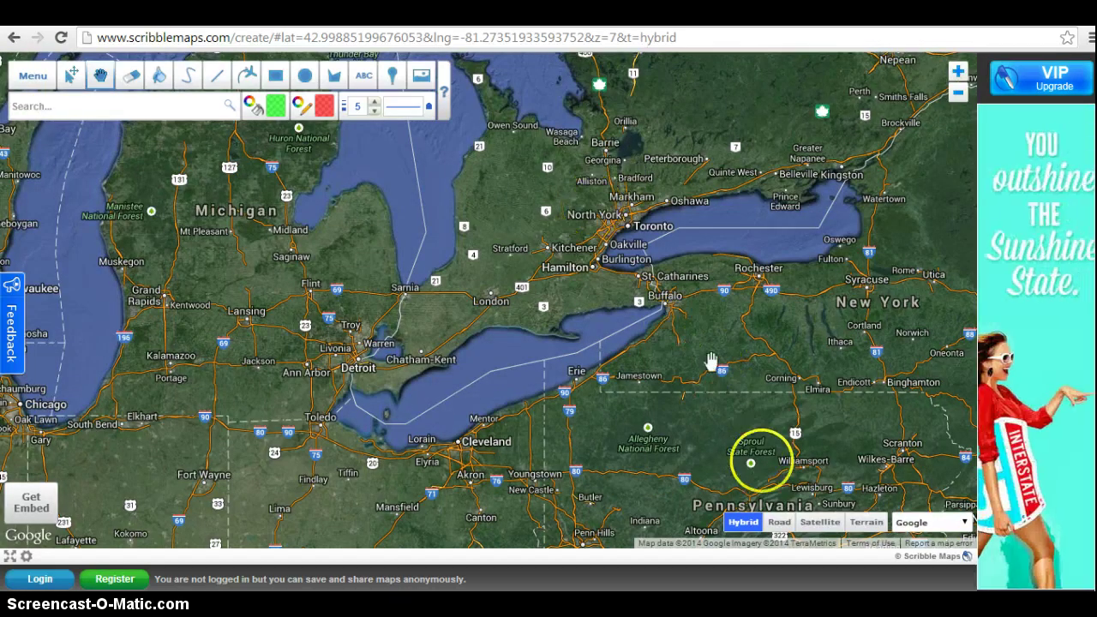
pyautogui.click(779, 522)
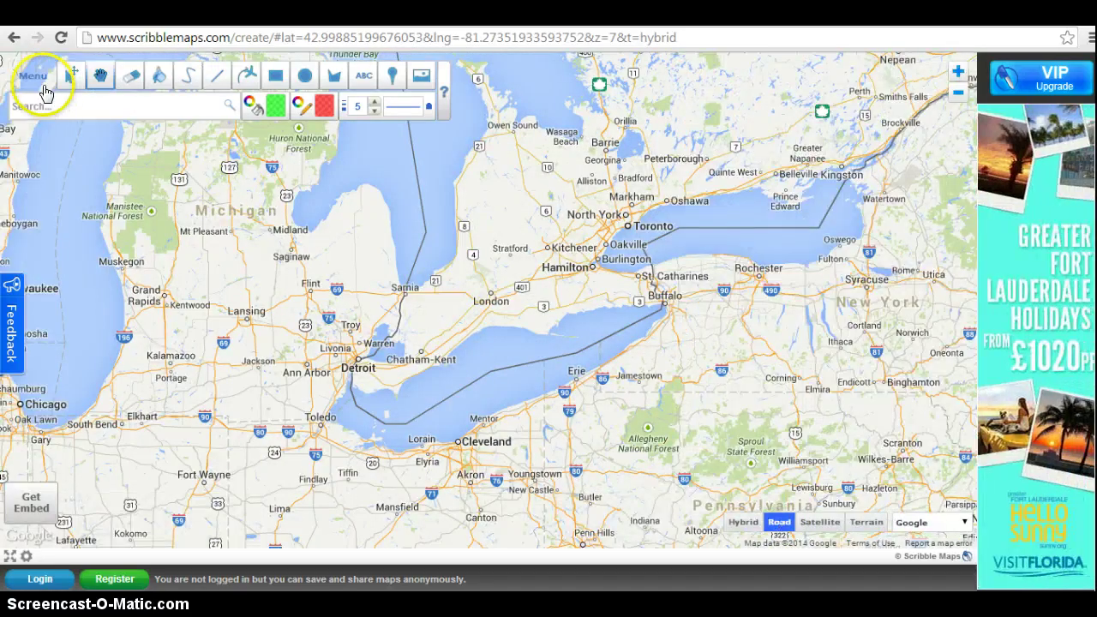
# Search for Arran, go to the Isle of Arran, United Kingdom, and dismiss its location popup.
pyautogui.click(35, 105)
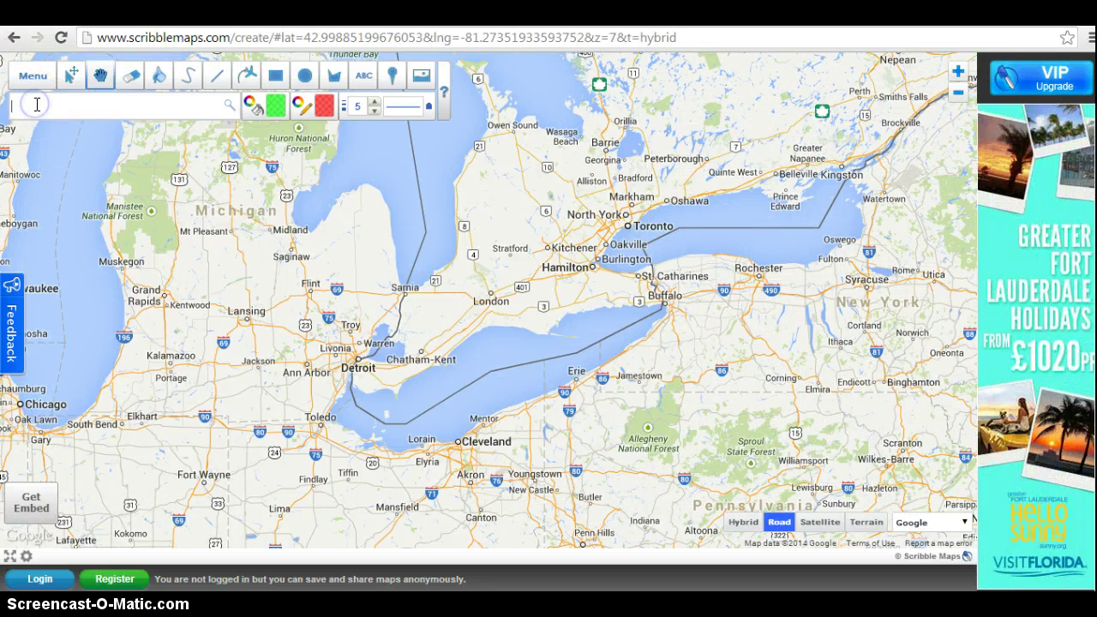
pyautogui.write('Arrr')
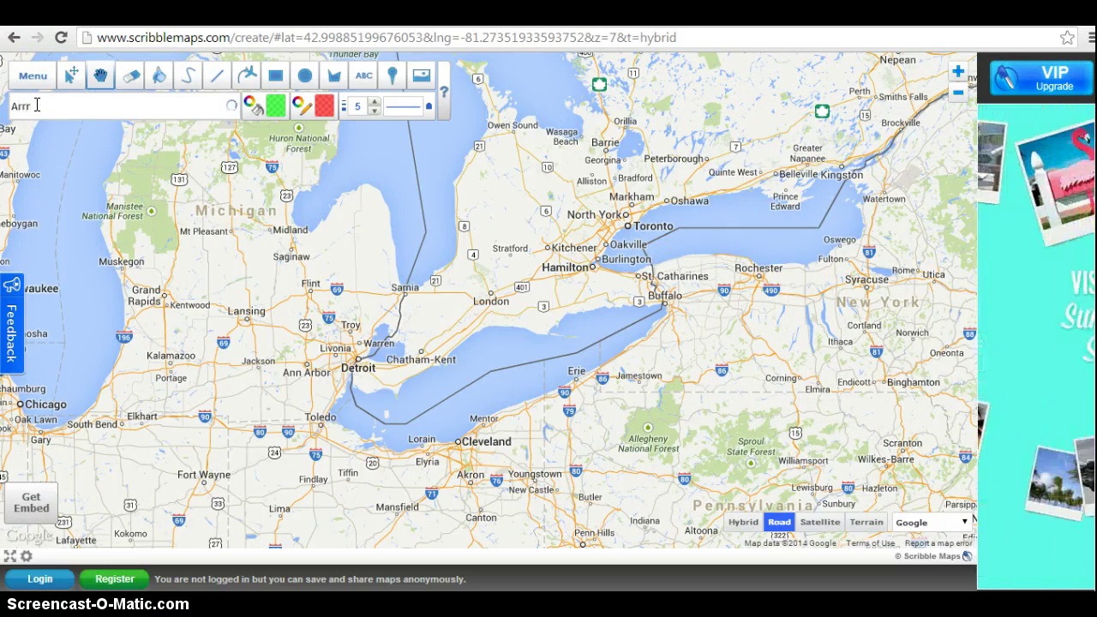
pyautogui.press('BackSpace')
pyautogui.write('an')
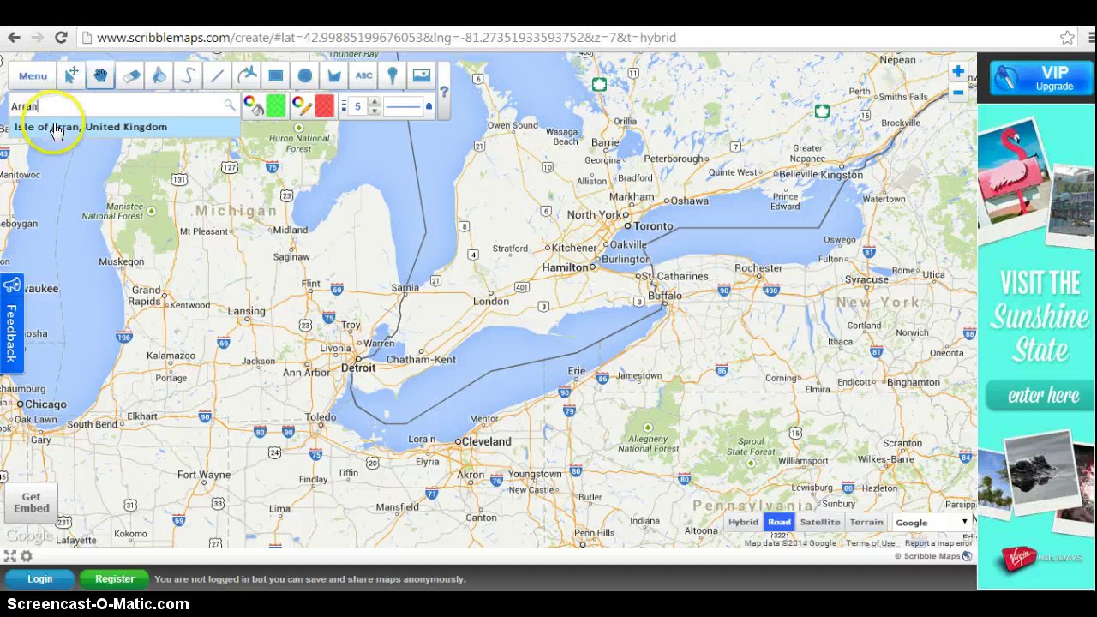
pyautogui.click(56, 128)
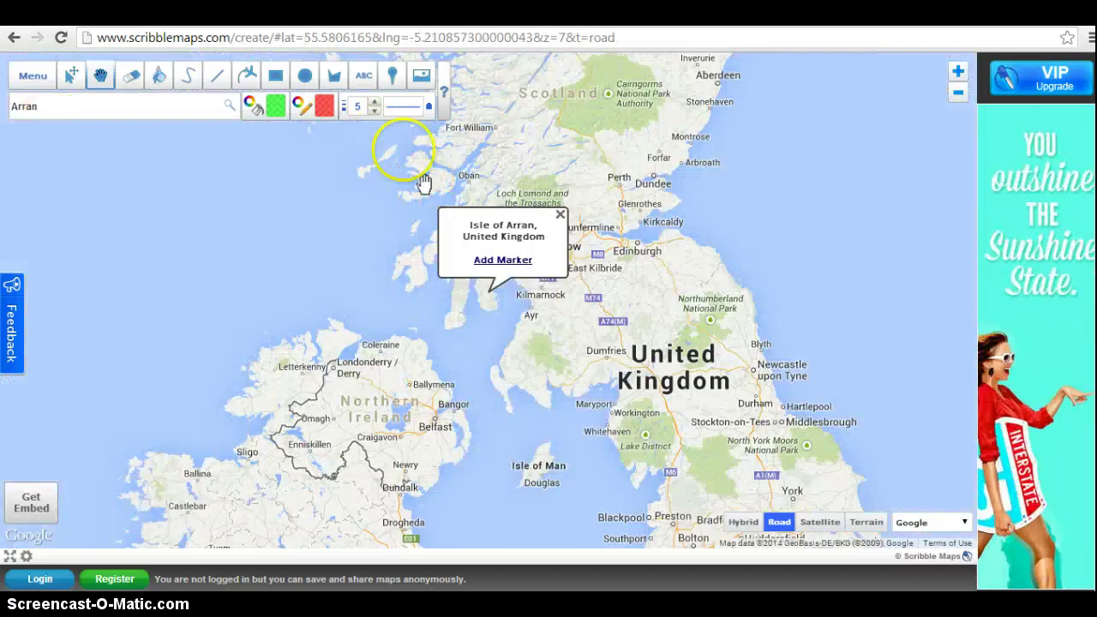
pyautogui.click(560, 213)
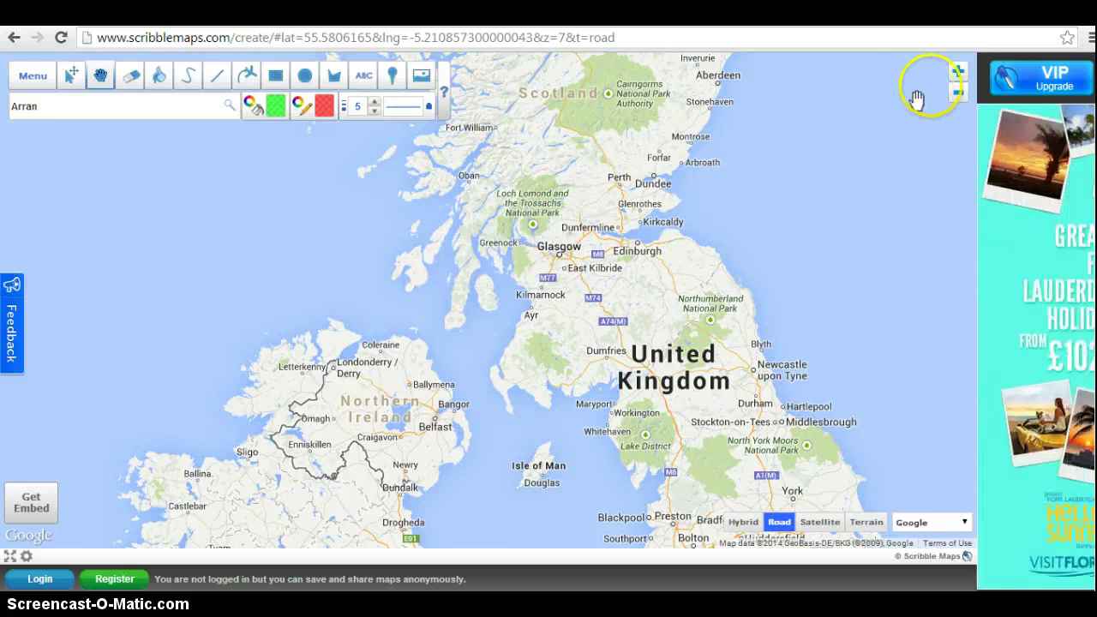
# Zoom the map in on the Isle of Arran so the whole island and its surrounding waters fit the view.
pyautogui.click(957, 72)
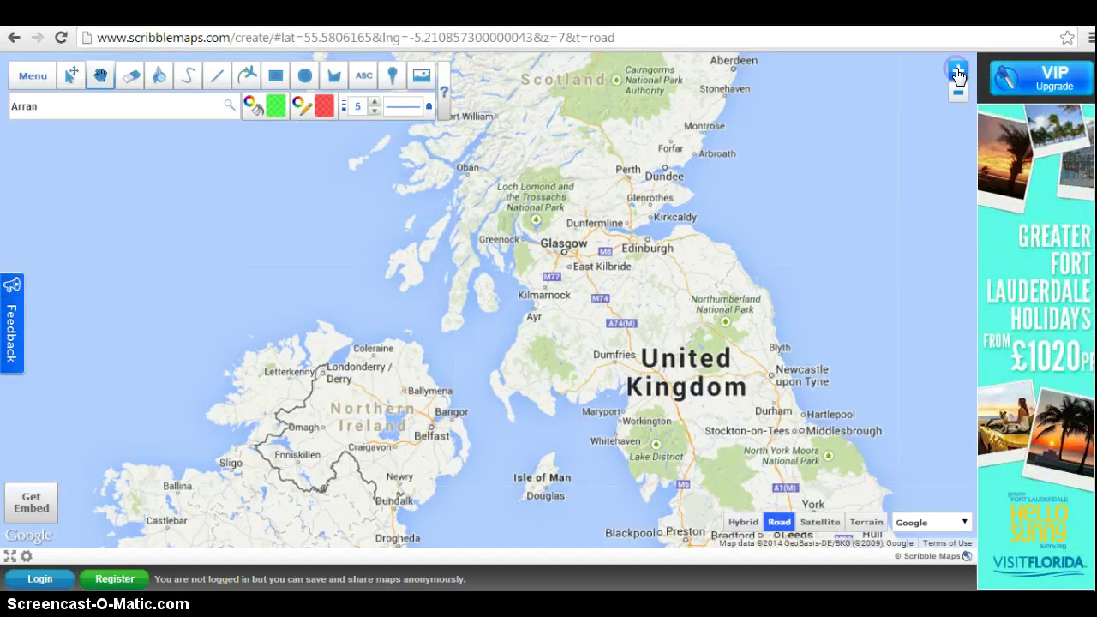
pyautogui.click(957, 72)
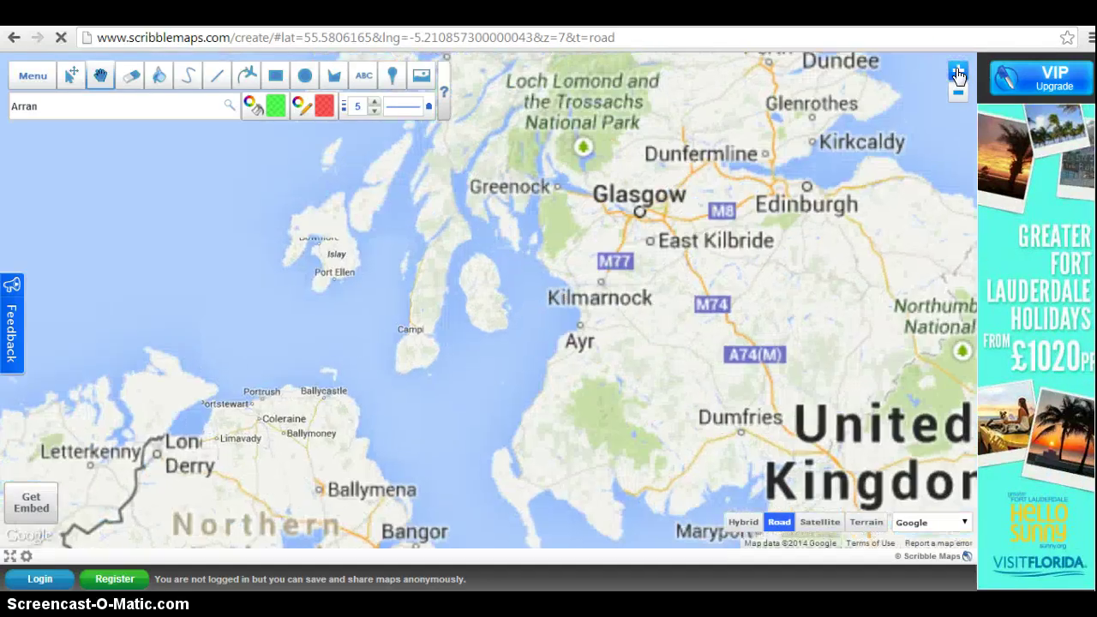
pyautogui.click(958, 73)
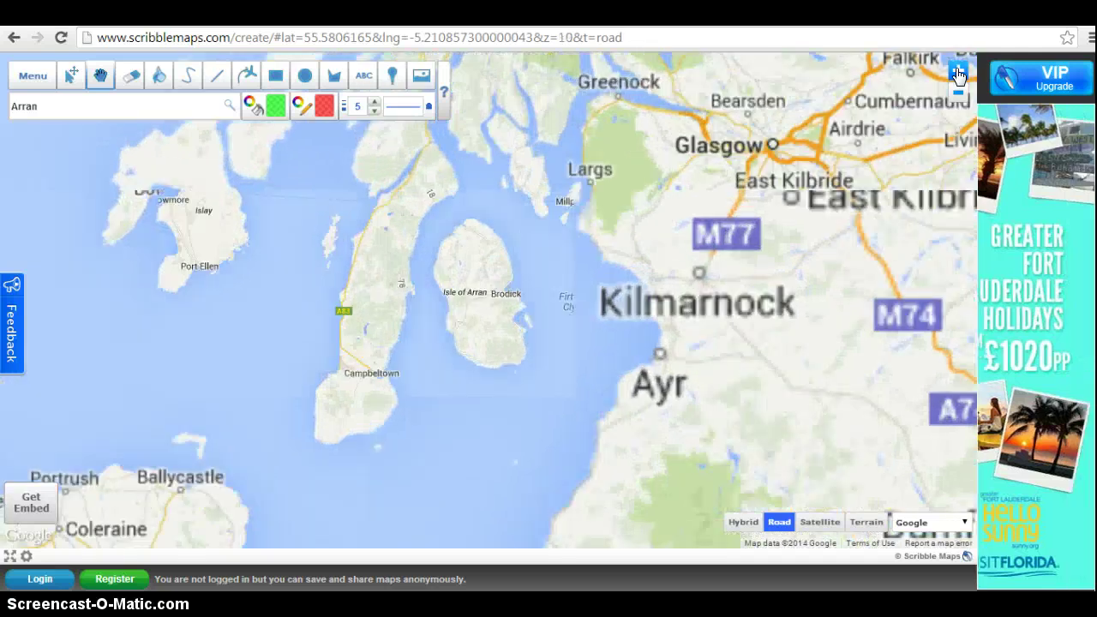
pyautogui.click(958, 74)
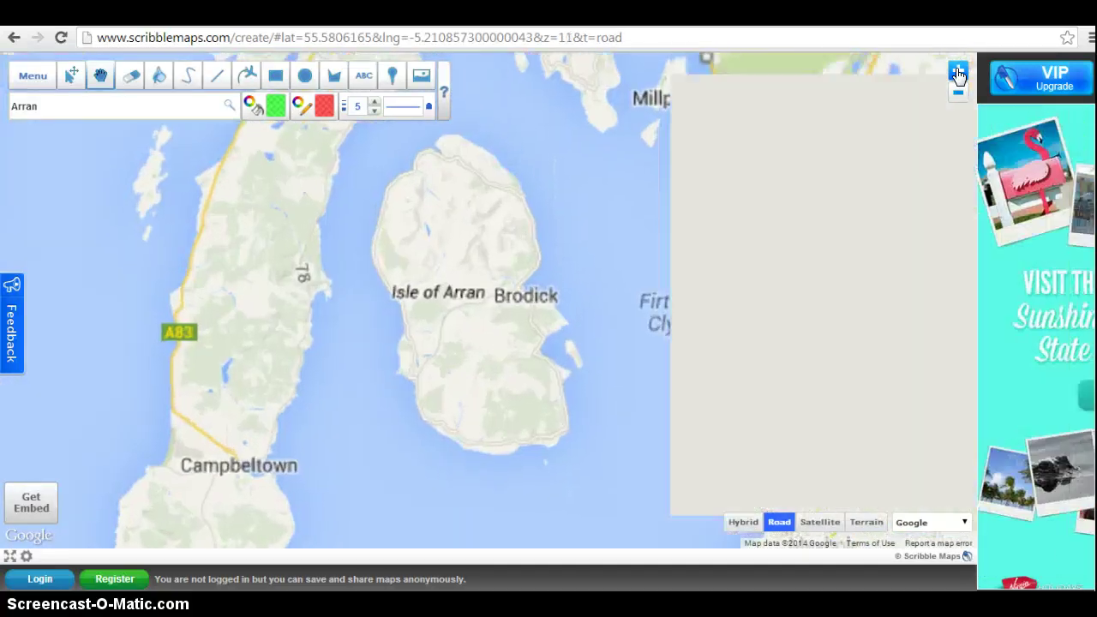
pyautogui.click(958, 73)
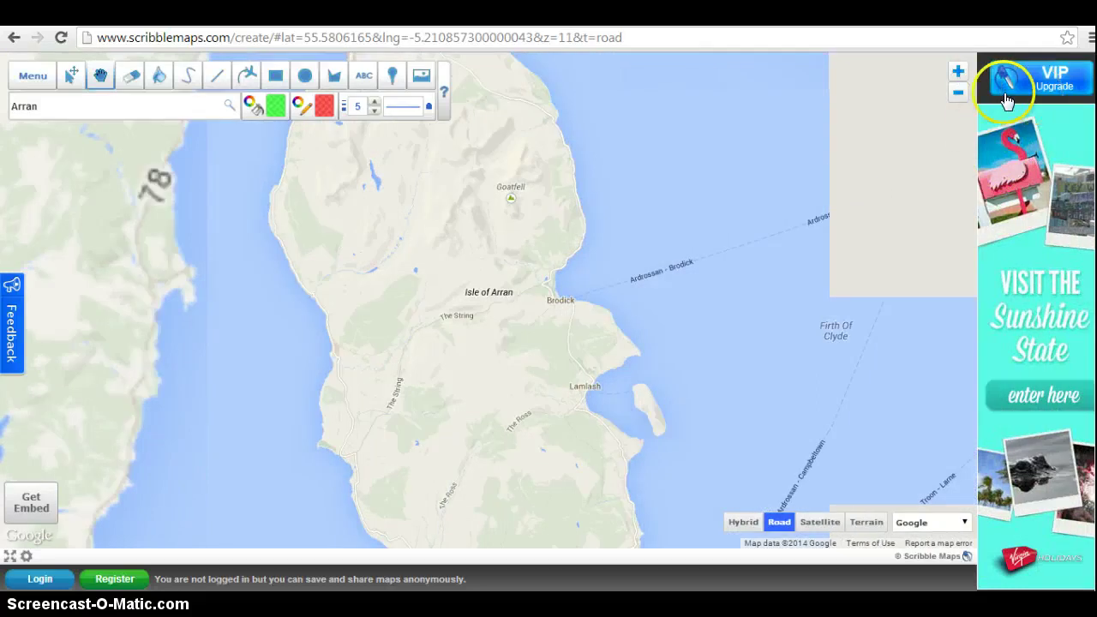
pyautogui.click(958, 93)
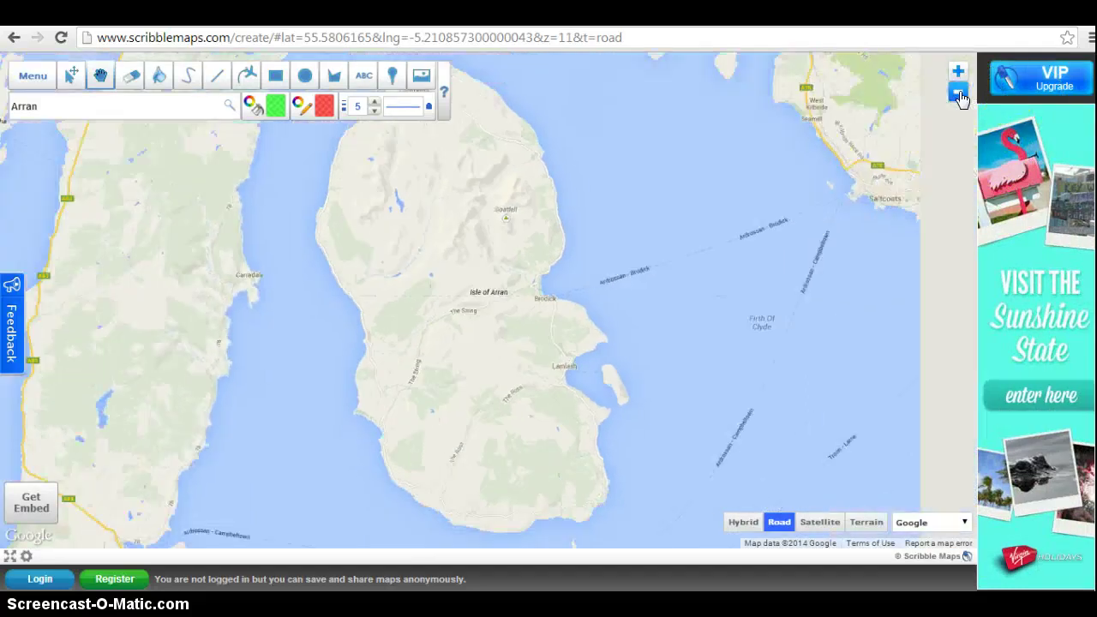
pyautogui.click(630, 247)
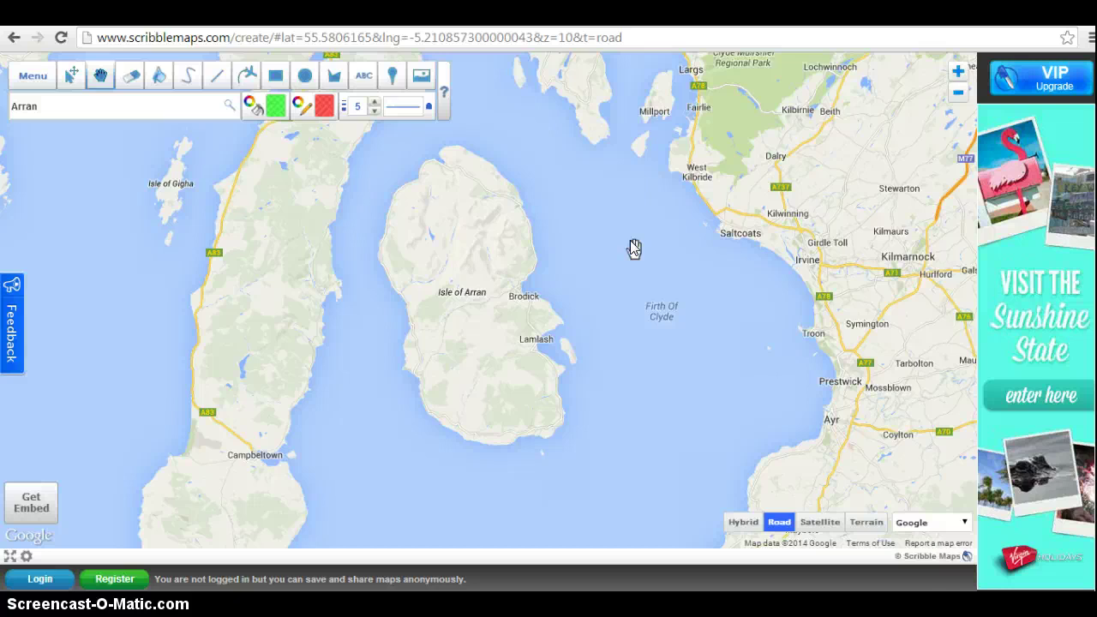
pyautogui.click(568, 151)
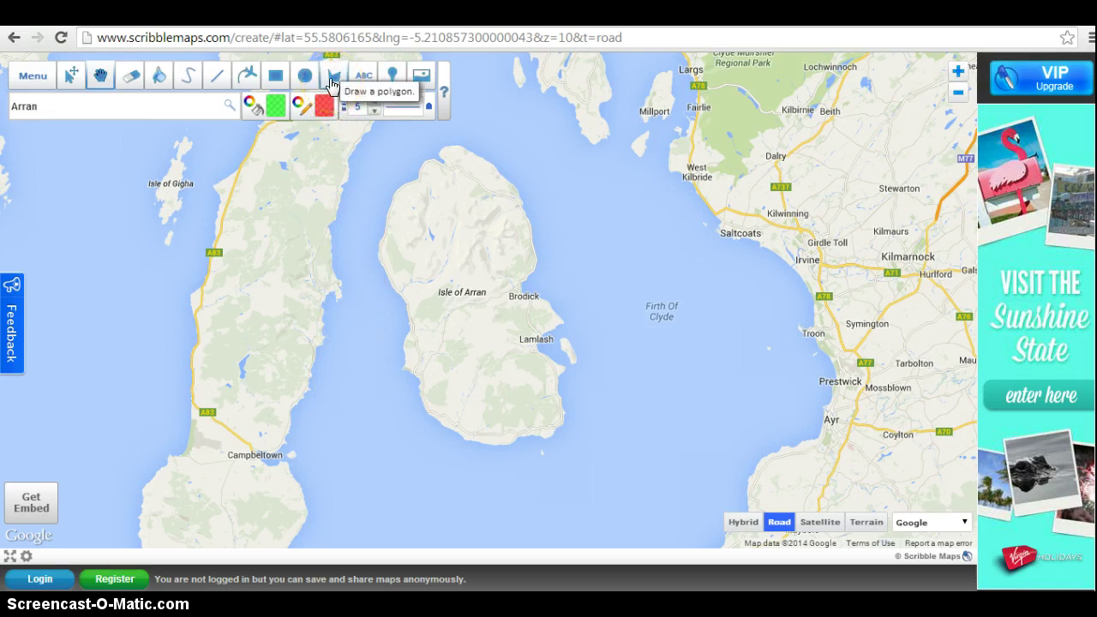
# Make the shape fill colour fully transparent by lowering its opacity.
pyautogui.click(275, 107)
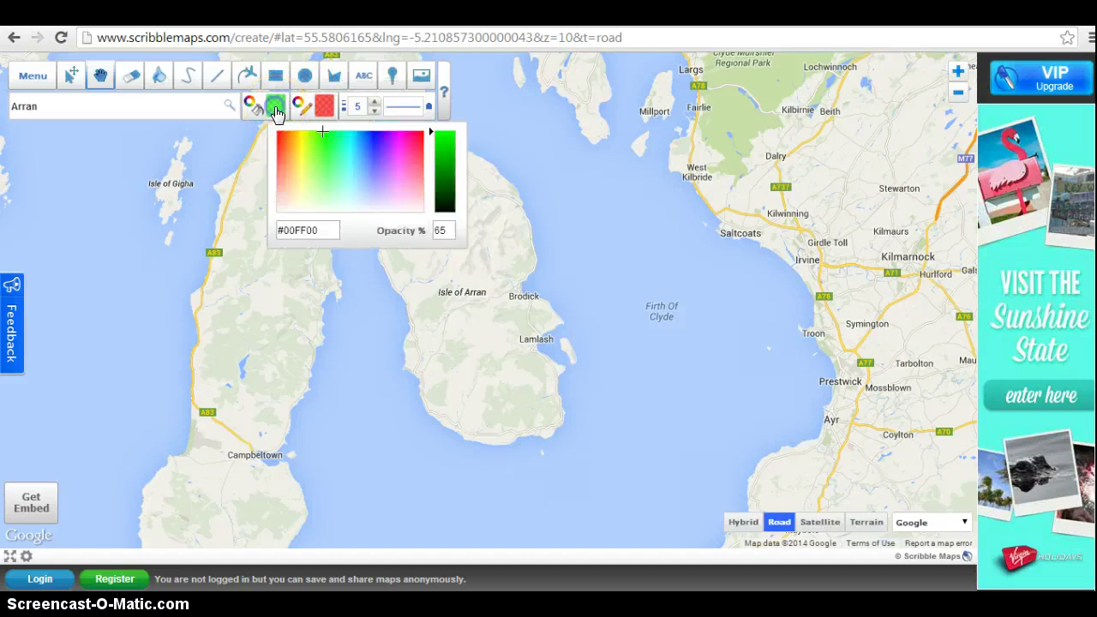
pyautogui.click(444, 229)
pyautogui.click(363, 317)
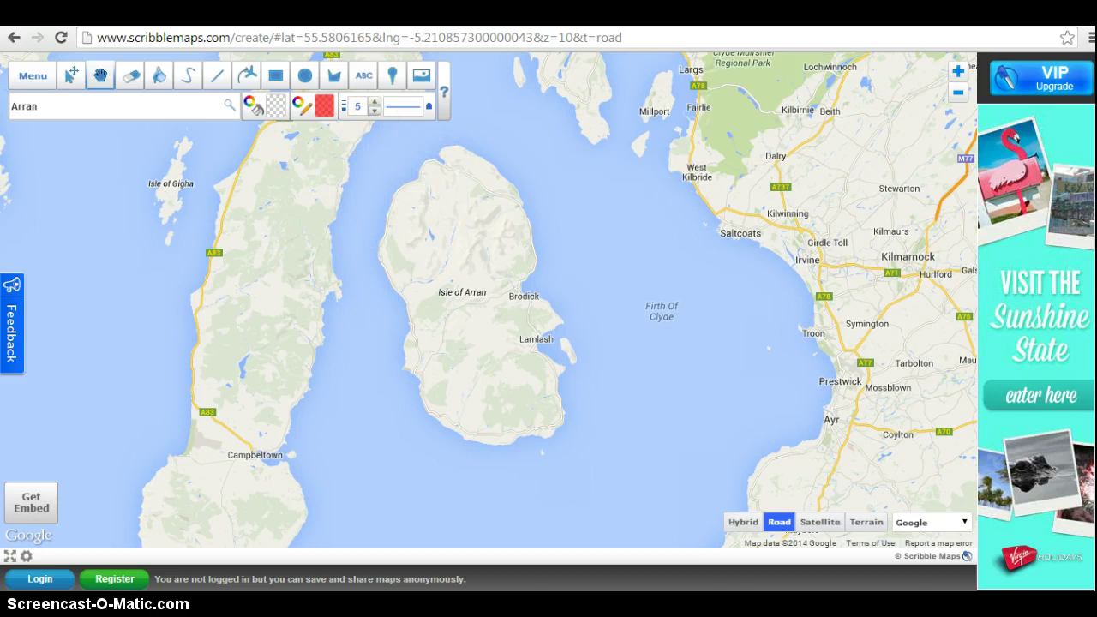
# Draw a closed red-outlined polygon of about 1,270 km² through the sea around the whole Isle of Arran.
pyautogui.click(334, 75)
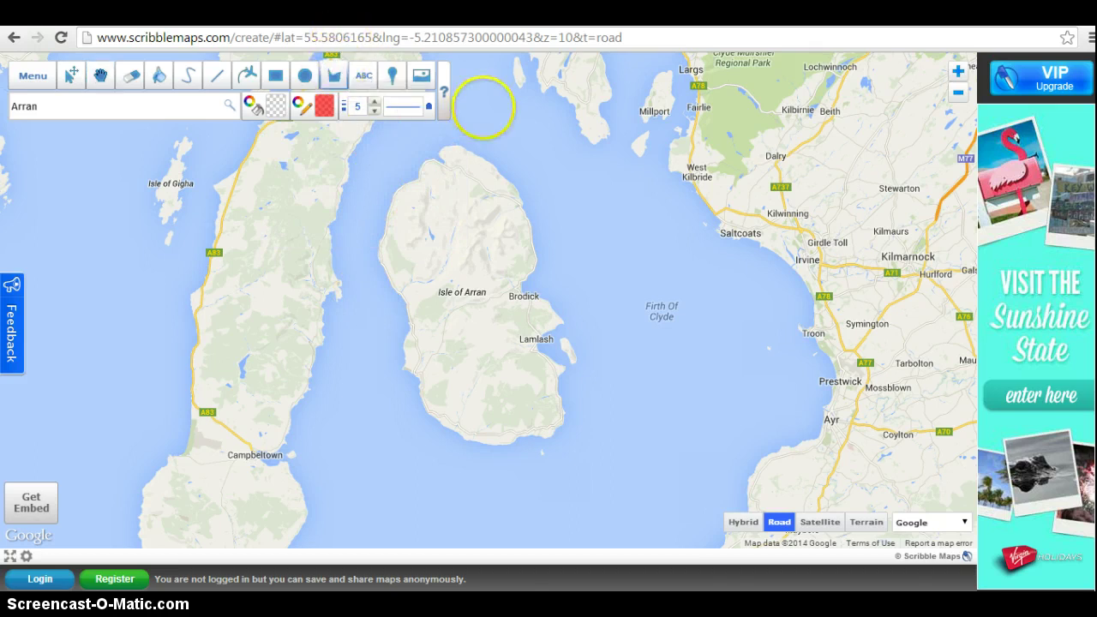
pyautogui.click(489, 111)
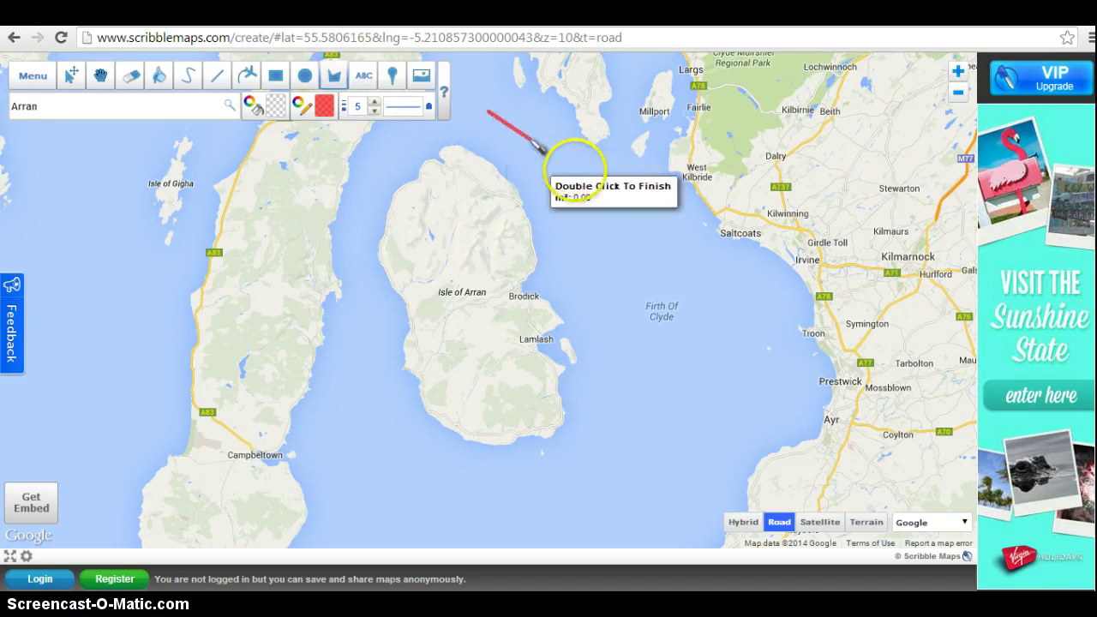
pyautogui.click(597, 190)
pyautogui.click(685, 294)
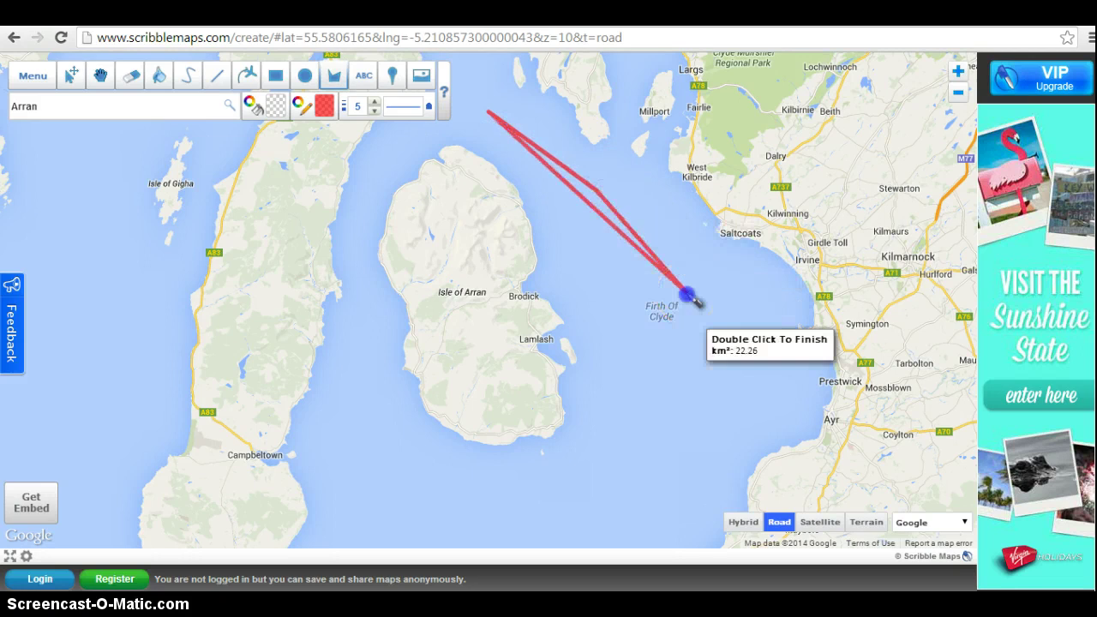
pyautogui.click(669, 416)
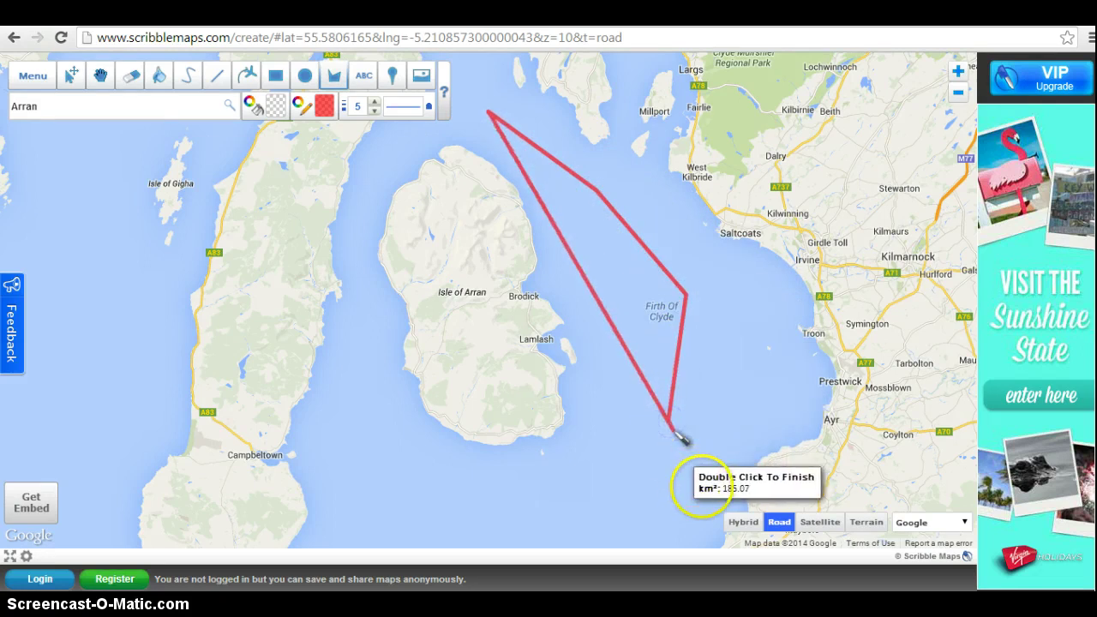
pyautogui.click(701, 492)
pyautogui.click(538, 528)
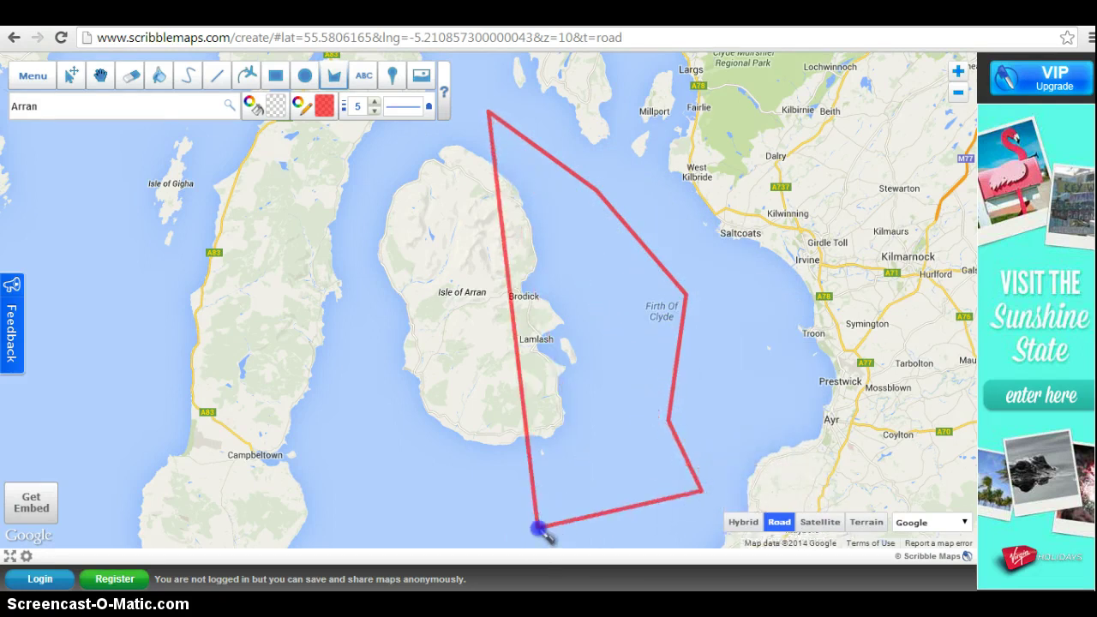
pyautogui.click(369, 536)
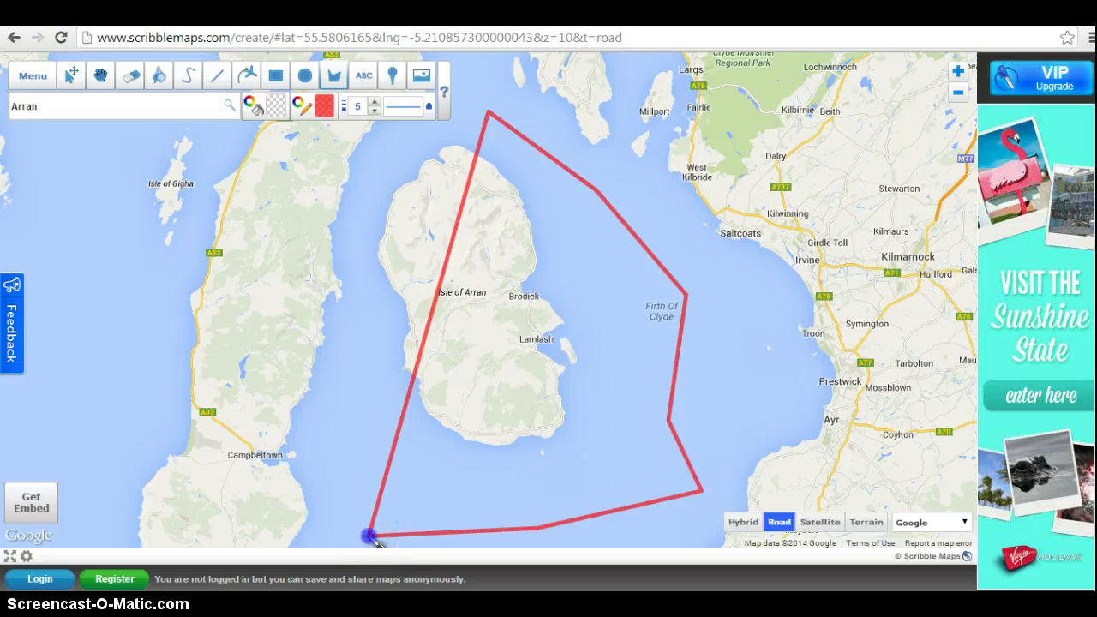
pyautogui.click(415, 438)
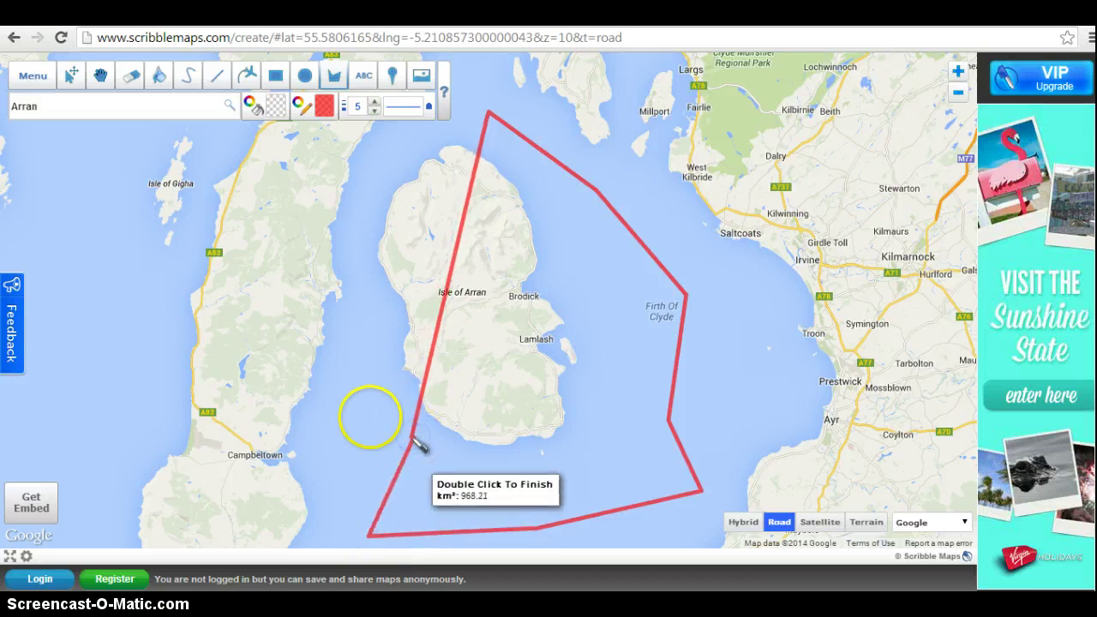
pyautogui.click(357, 396)
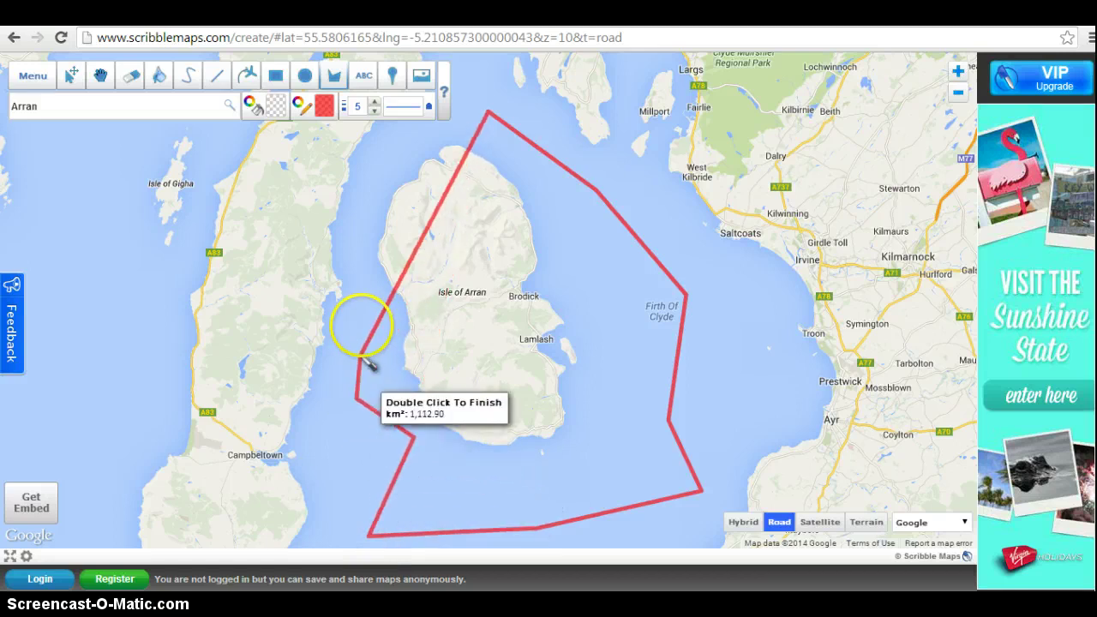
pyautogui.click(359, 319)
pyautogui.click(350, 232)
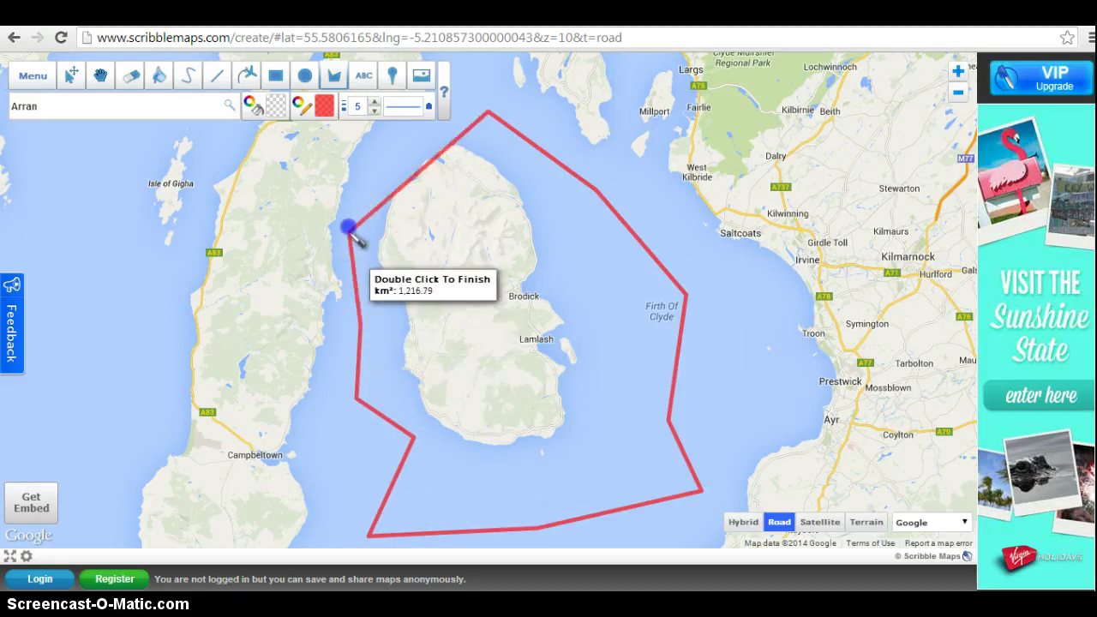
pyautogui.click(381, 141)
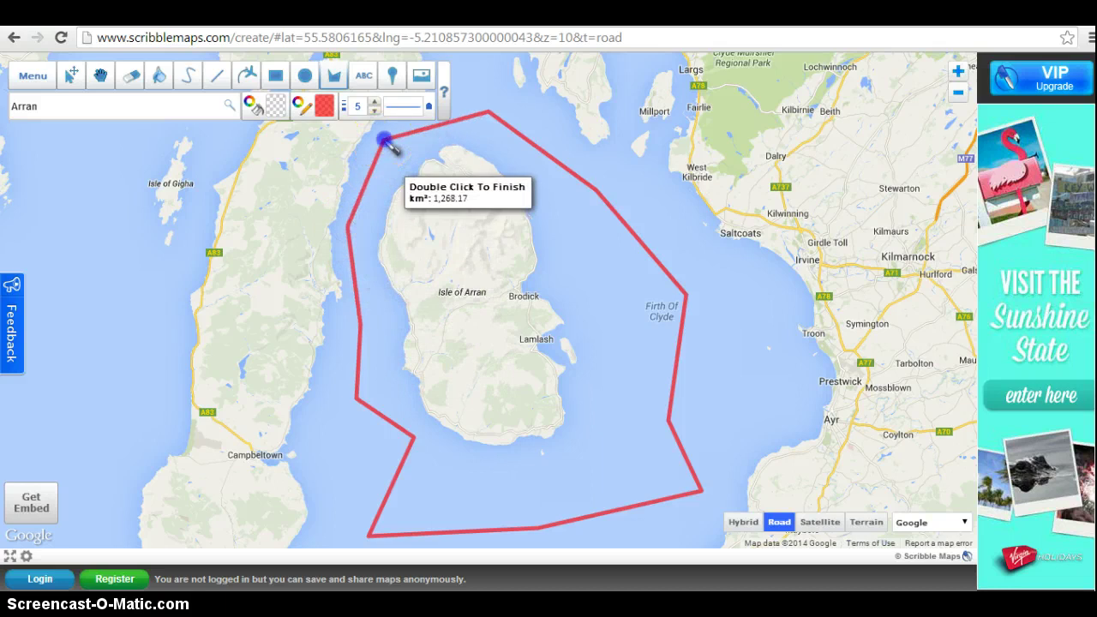
pyautogui.click(435, 122)
pyautogui.click(484, 114)
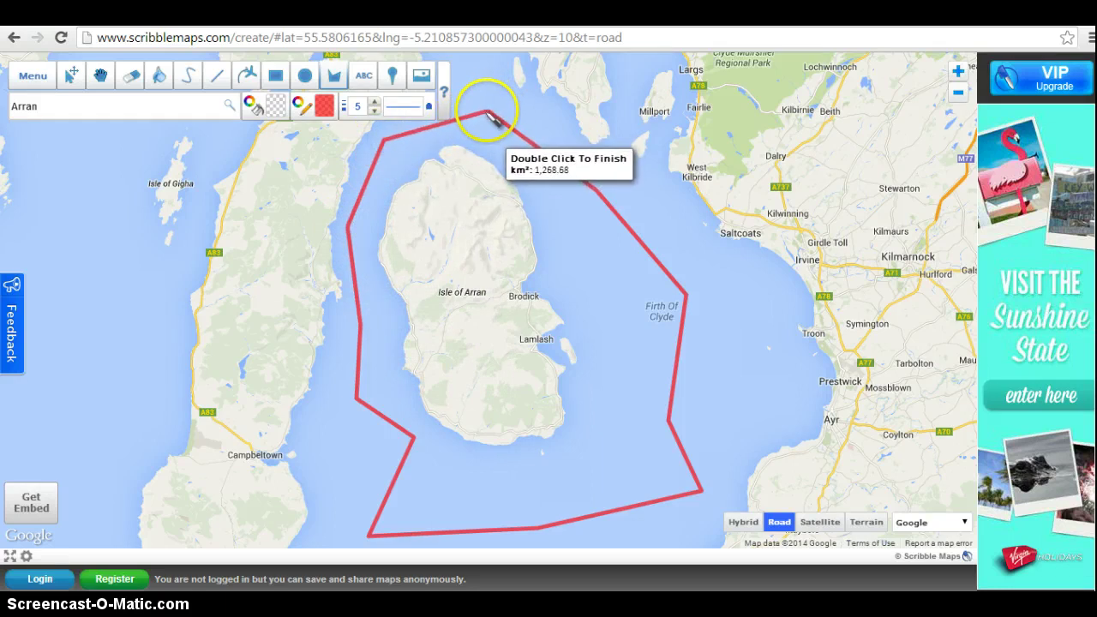
pyautogui.doubleClick(487, 112)
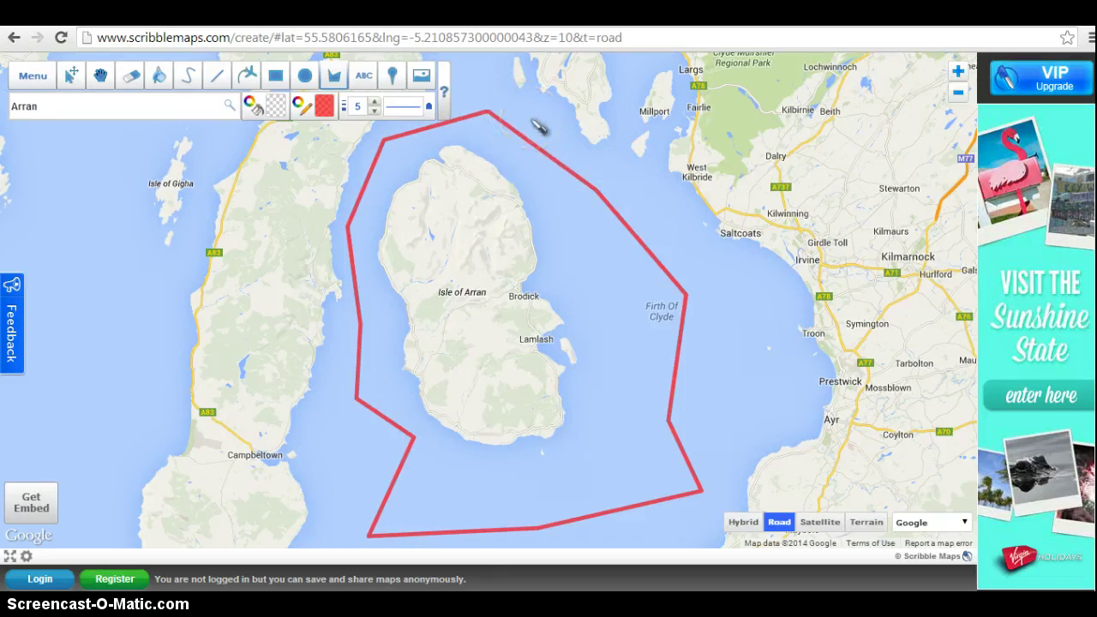
# Choose the grey warship icon from the Special set of isometric vehicle markers.
pyautogui.click(129, 79)
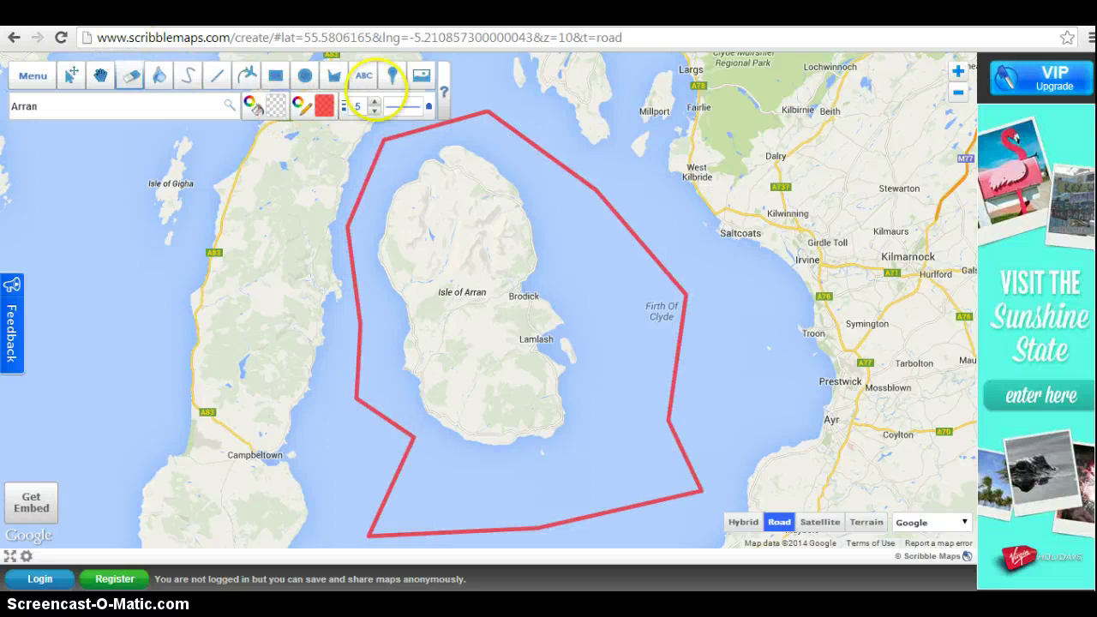
pyautogui.click(394, 78)
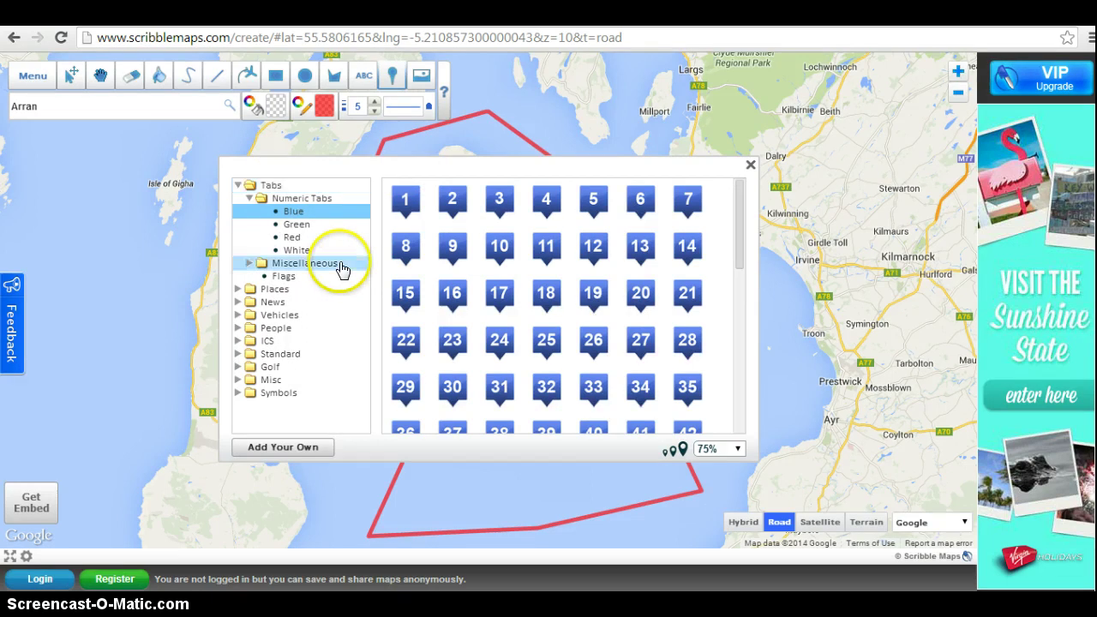
pyautogui.click(240, 317)
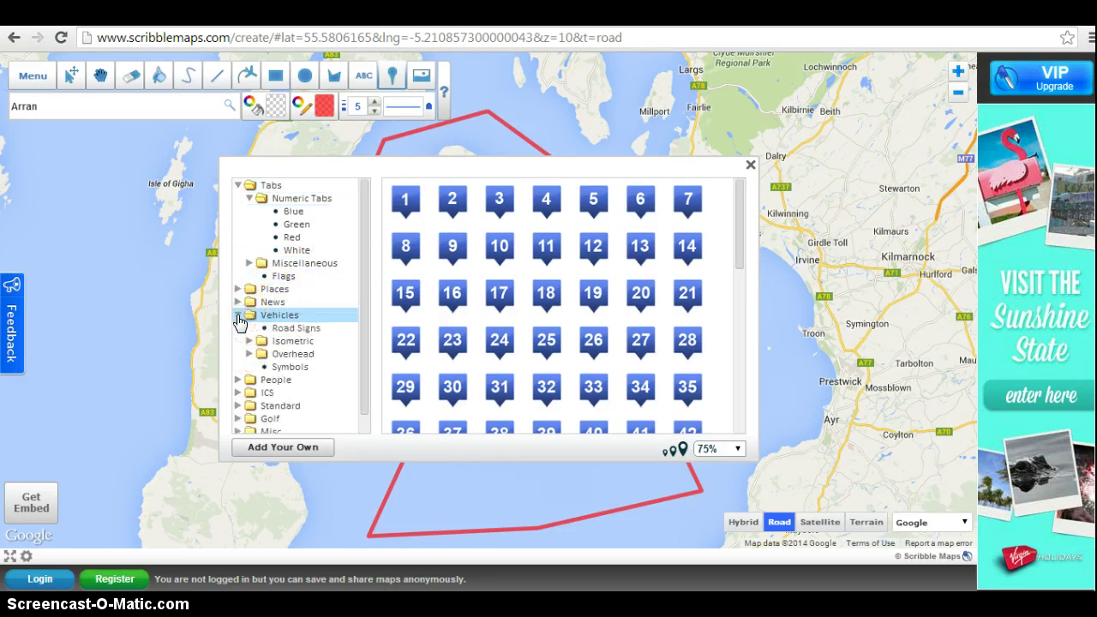
pyautogui.click(294, 343)
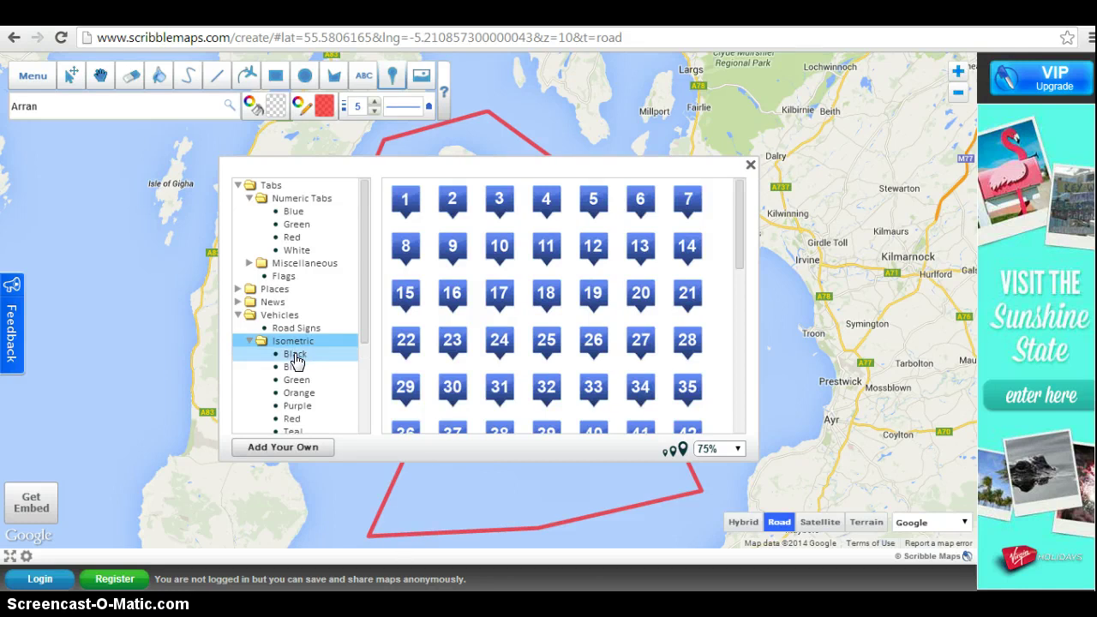
pyautogui.click(295, 356)
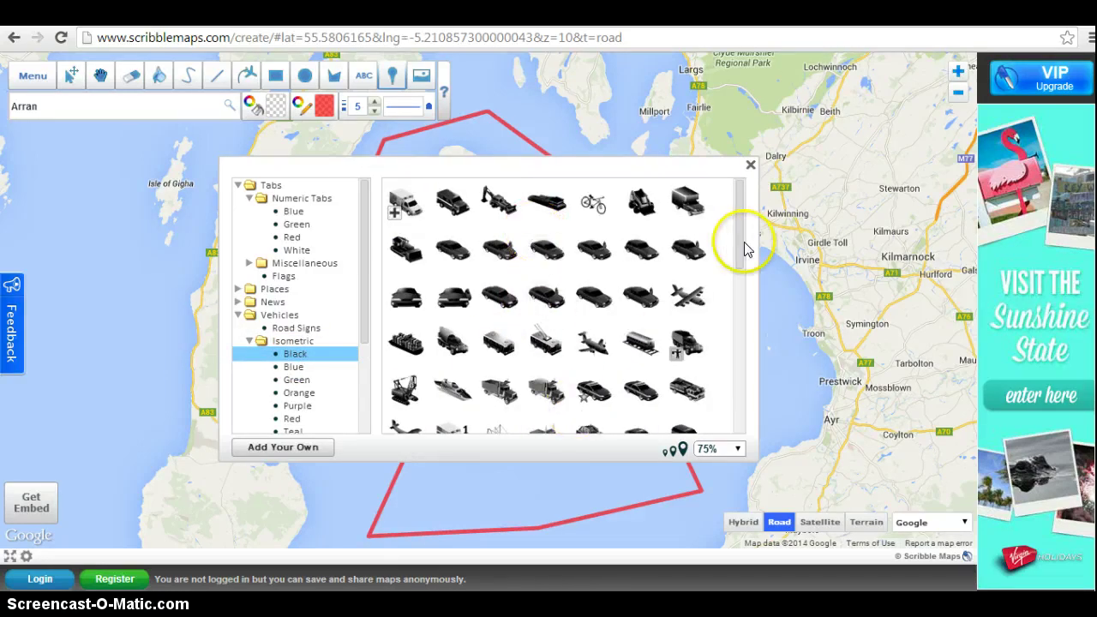
pyautogui.moveTo(742, 248); pyautogui.dragTo(735, 391)
pyautogui.moveTo(362, 288); pyautogui.dragTo(365, 363)
pyautogui.click(306, 360)
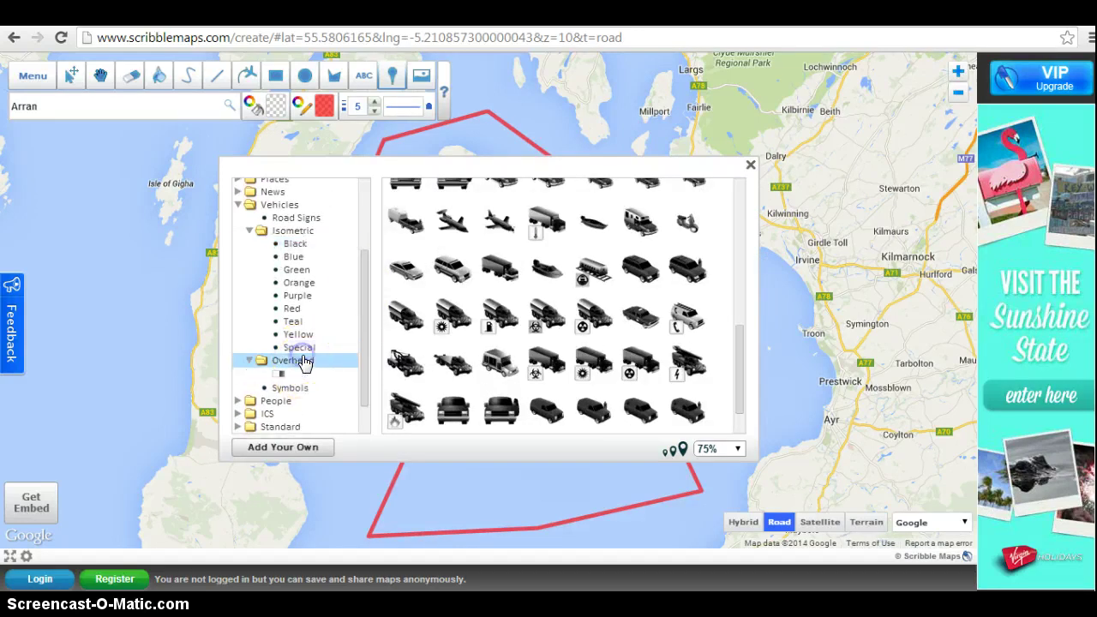
pyautogui.click(296, 374)
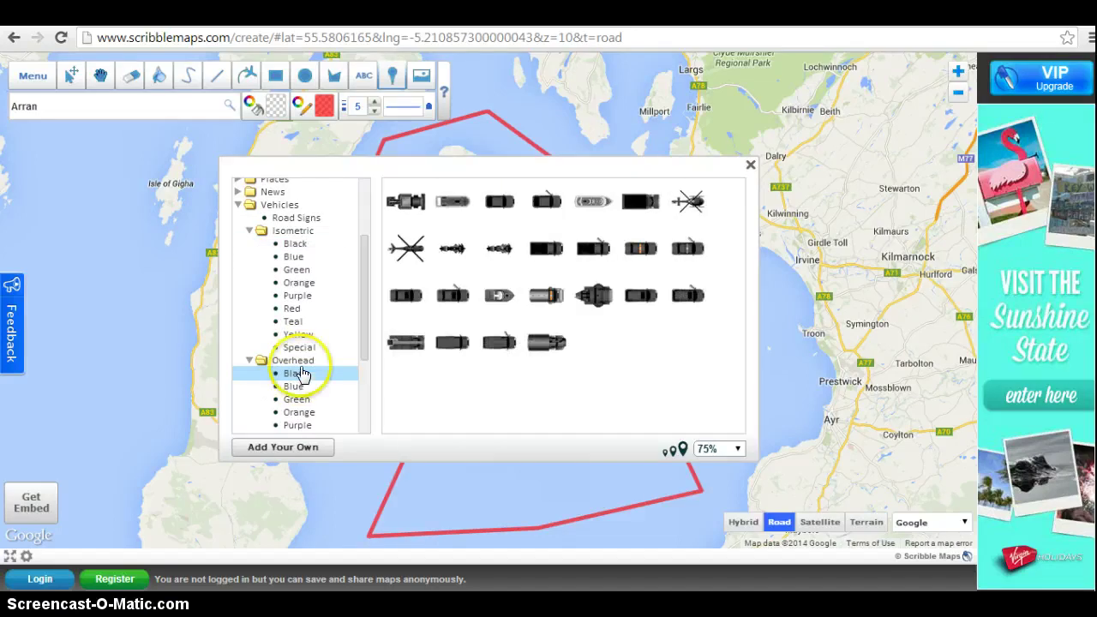
pyautogui.click(298, 247)
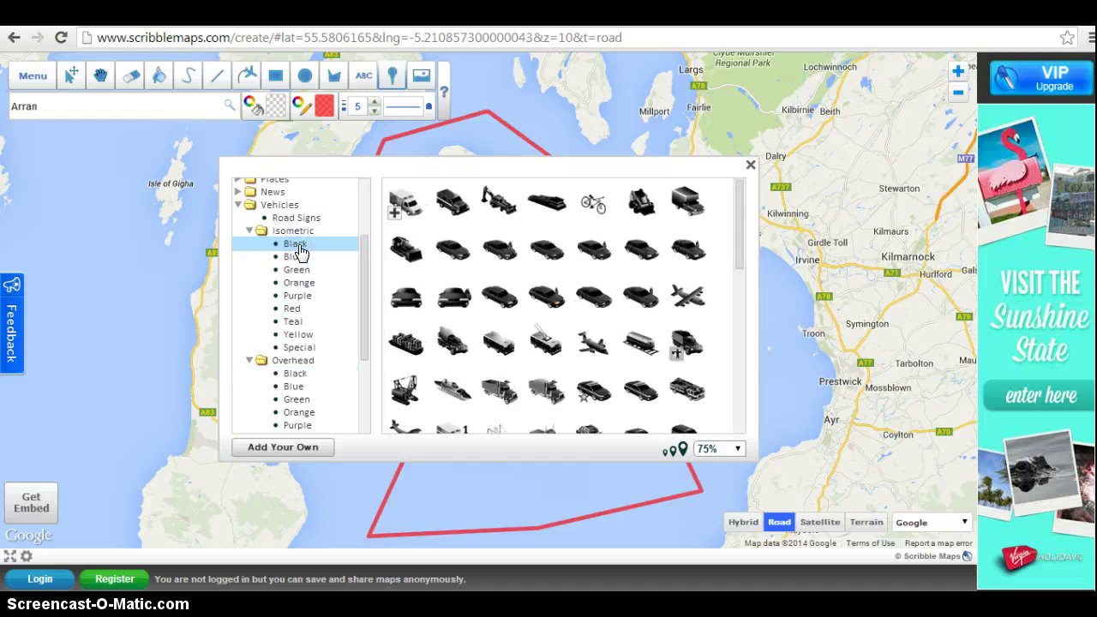
pyautogui.click(299, 349)
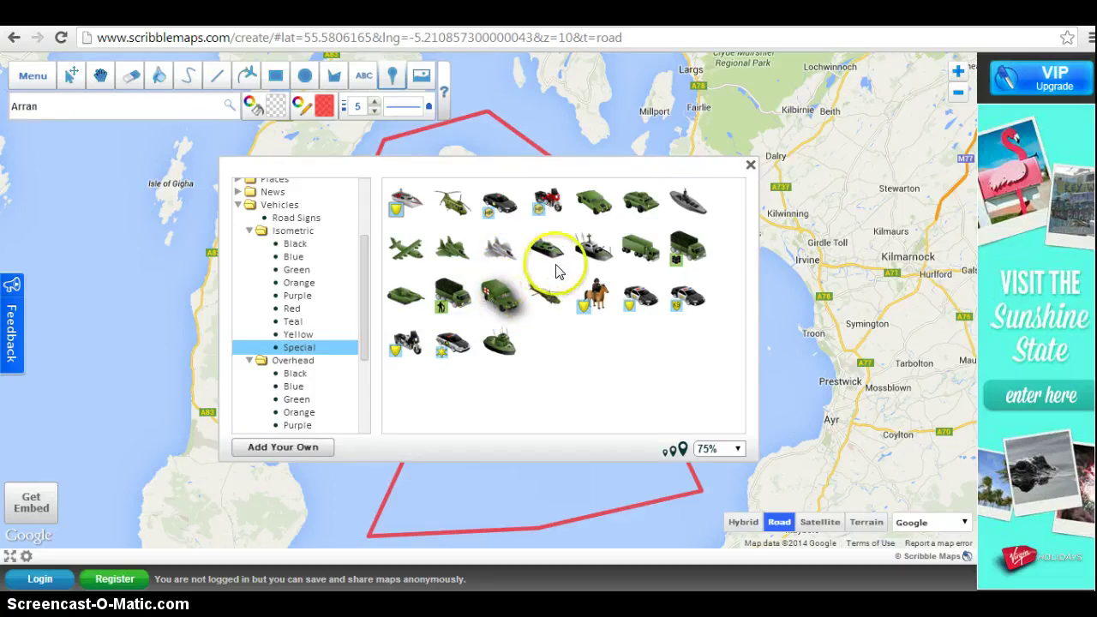
pyautogui.click(686, 204)
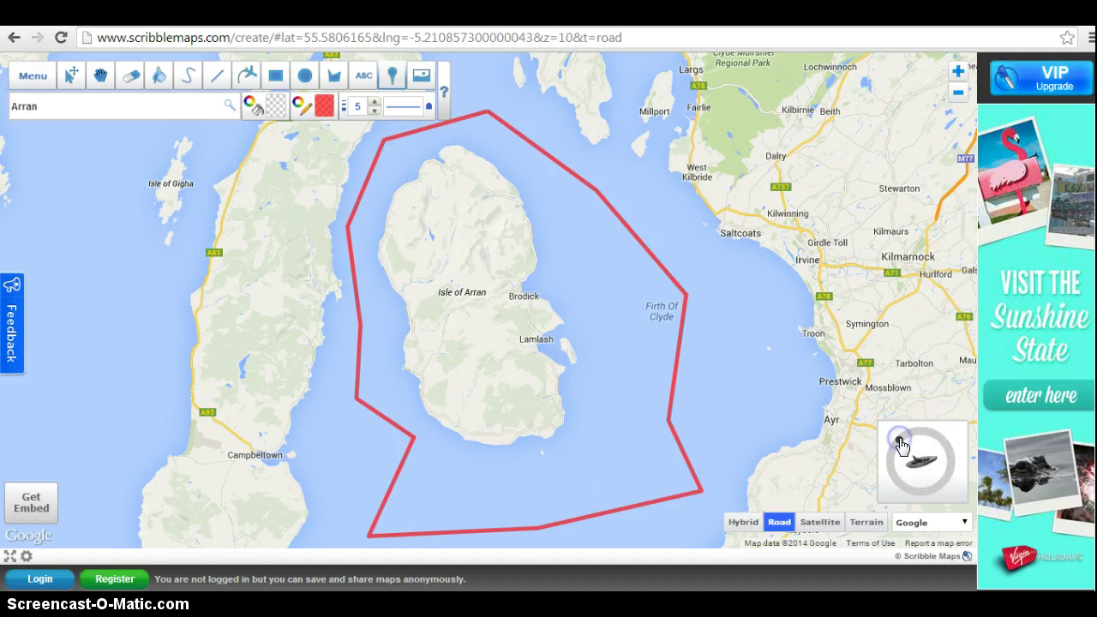
# Place the warship marker off the coast at Brodick, titled "Naval Base" with a description saying it is for my 4 warships.
pyautogui.moveTo(901, 444)
pyautogui.mouseDown()
pyautogui.moveTo(884, 463)
pyautogui.moveTo(899, 486)
pyautogui.moveTo(926, 435)
pyautogui.moveTo(754, 362)
pyautogui.moveTo(651, 350)
pyautogui.moveTo(583, 286)
pyautogui.moveTo(555, 287)
pyautogui.mouseUp()
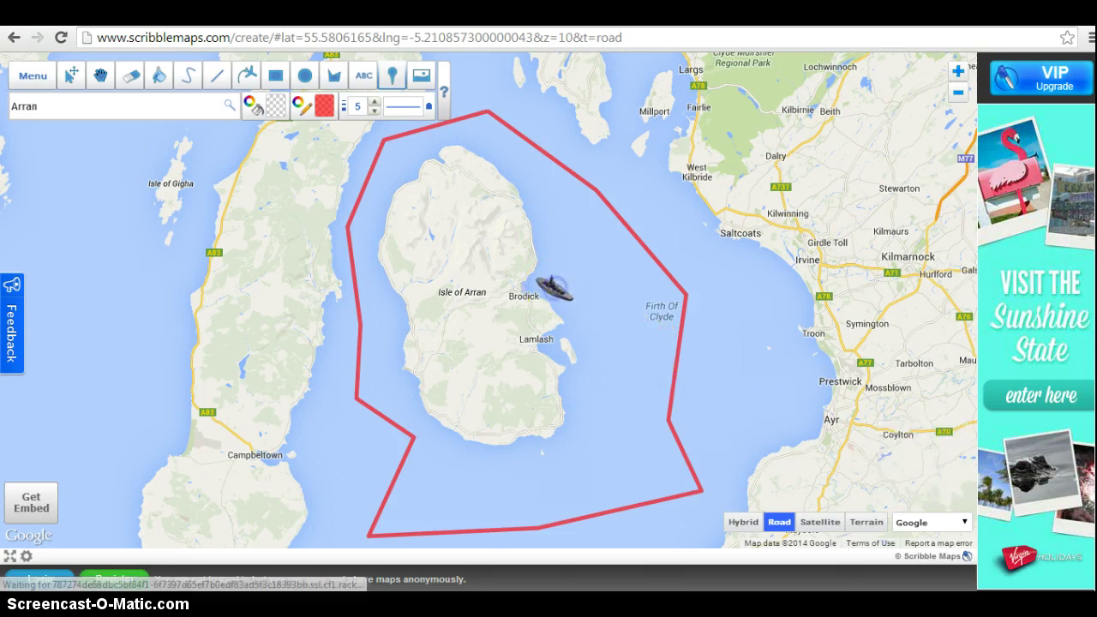
pyautogui.click(596, 329)
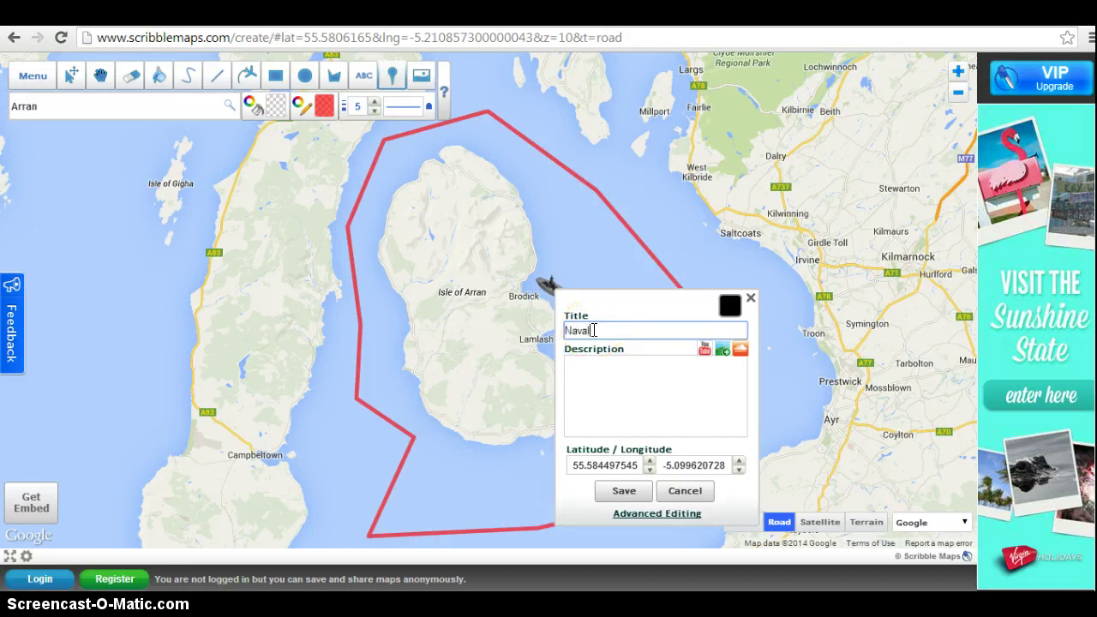
pyautogui.write('Naval Base')
pyautogui.click(594, 374)
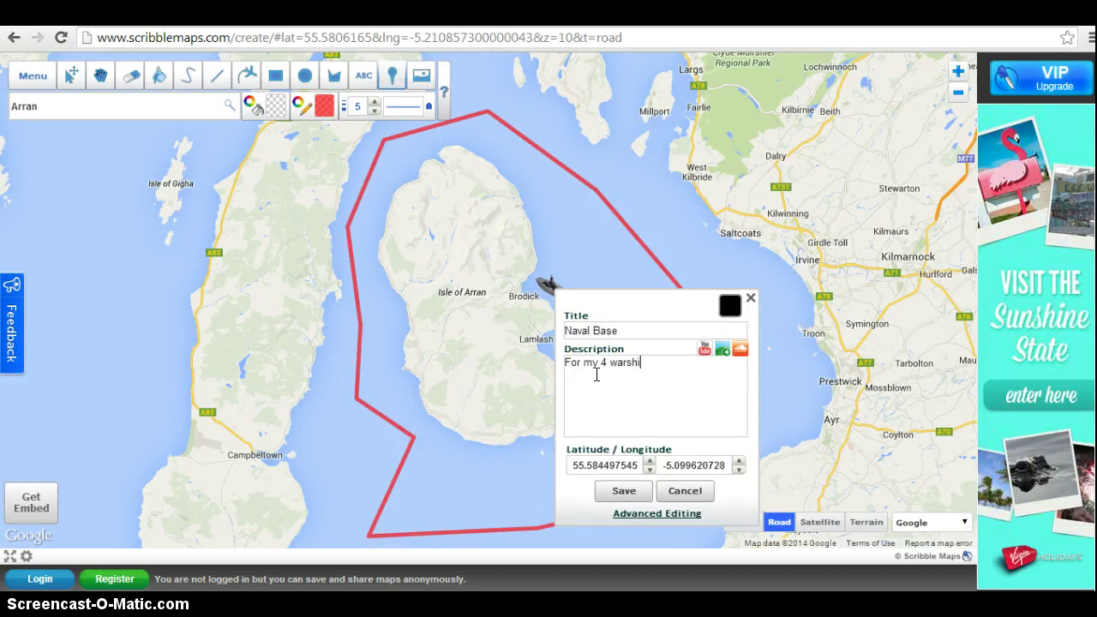
pyautogui.click(613, 490)
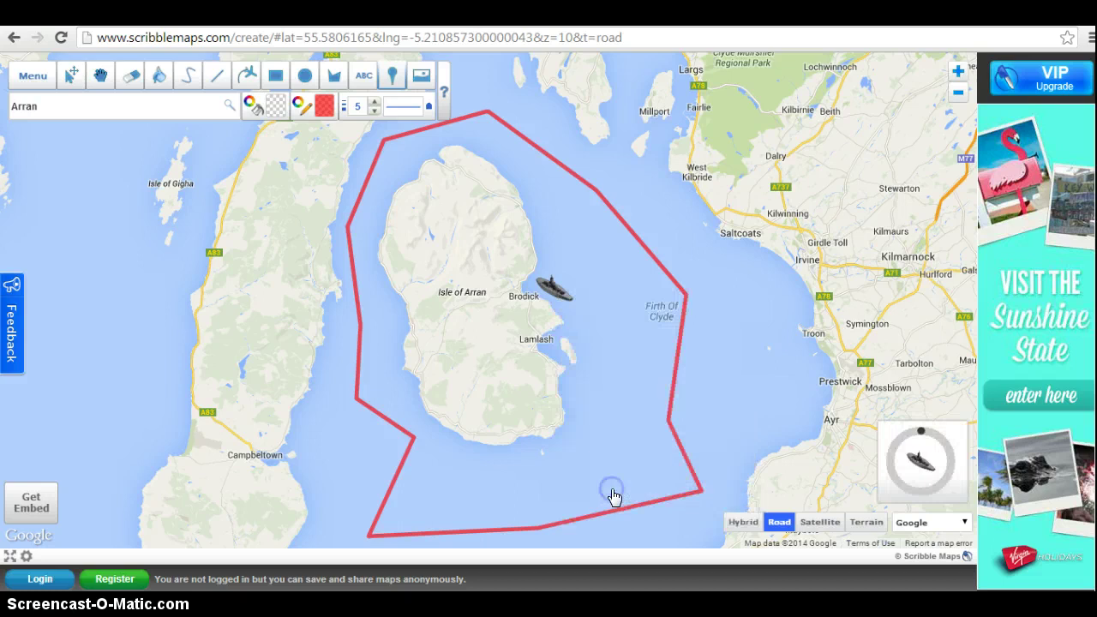
pyautogui.moveTo(610, 489)
pyautogui.mouseDown()
pyautogui.moveTo(612, 355)
pyautogui.moveTo(561, 250)
pyautogui.moveTo(551, 291)
pyautogui.moveTo(564, 341)
pyautogui.mouseUp()
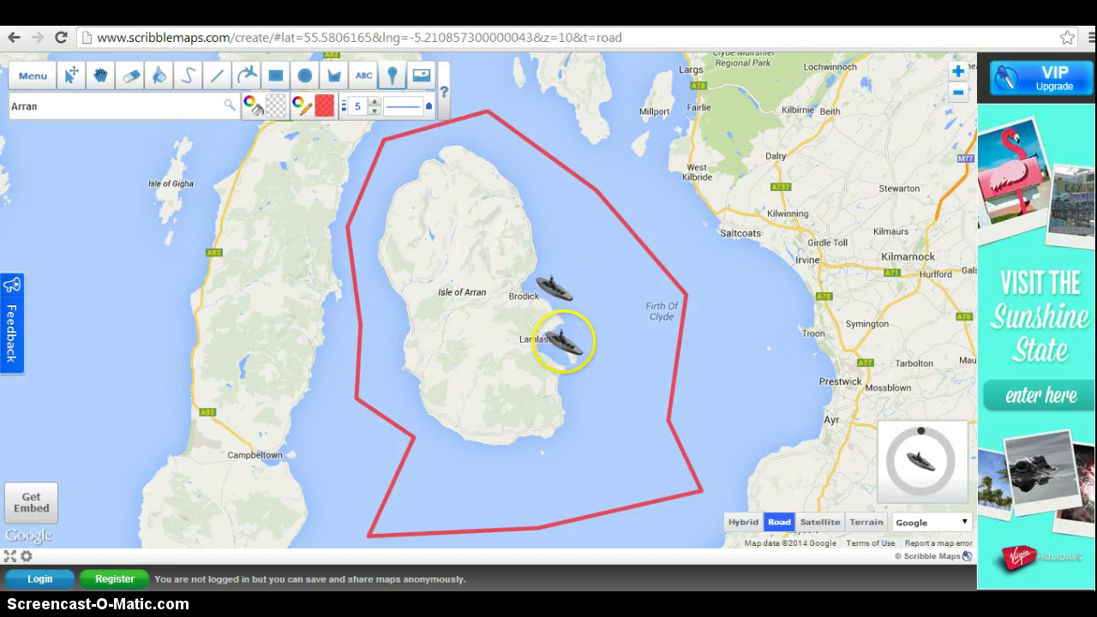
# Choose the red school building icon with the yellow bus from the High Detail set of place markers.
pyautogui.click(394, 78)
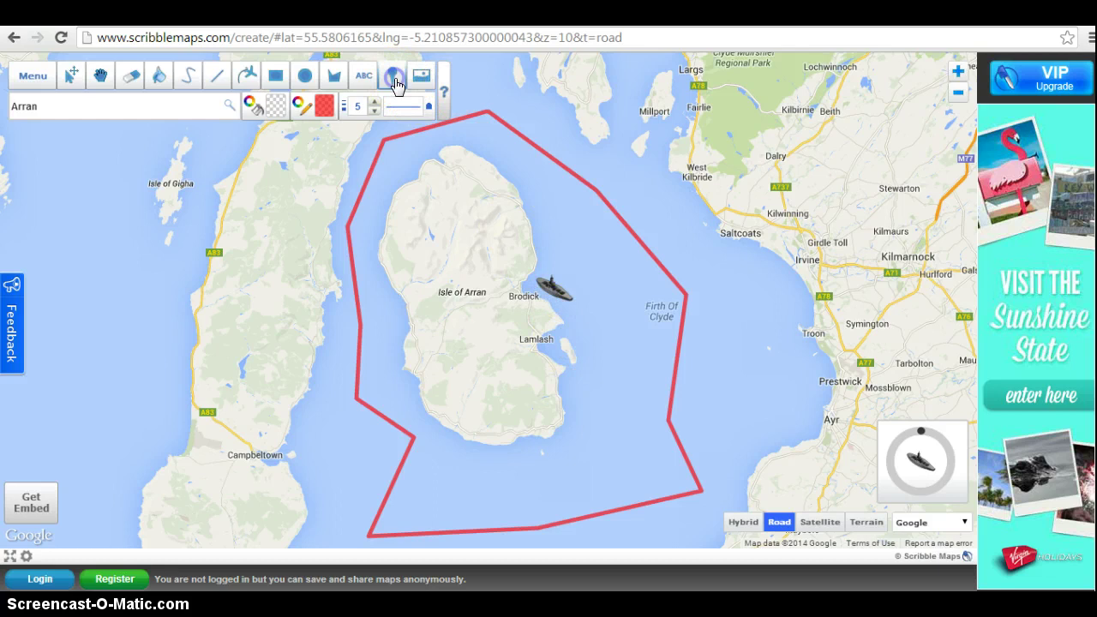
pyautogui.moveTo(368, 215); pyautogui.dragTo(366, 251)
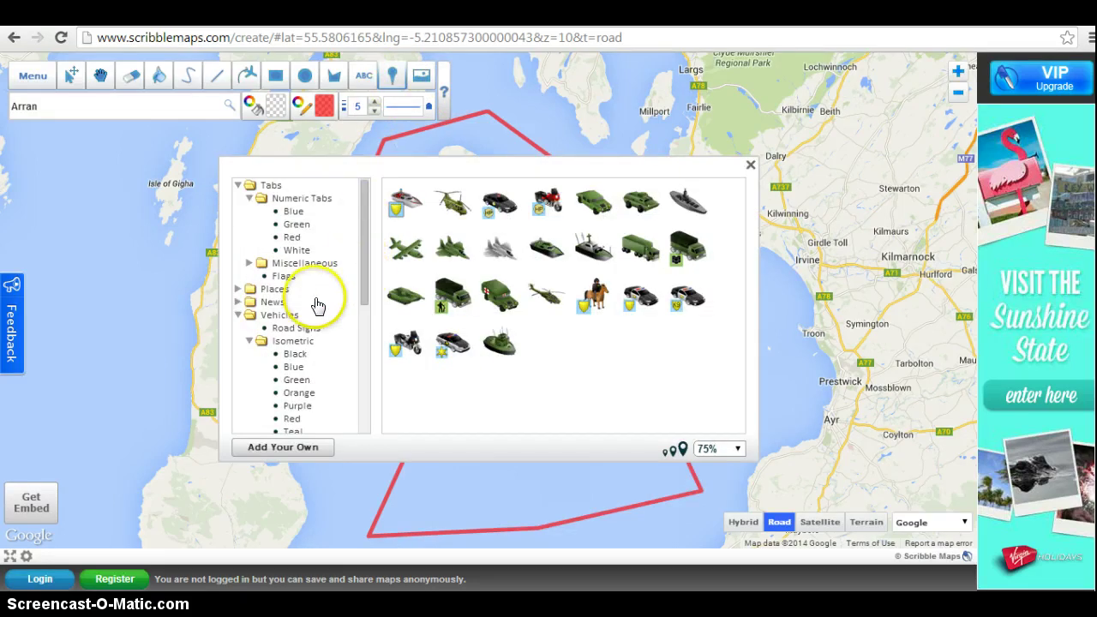
pyautogui.click(238, 314)
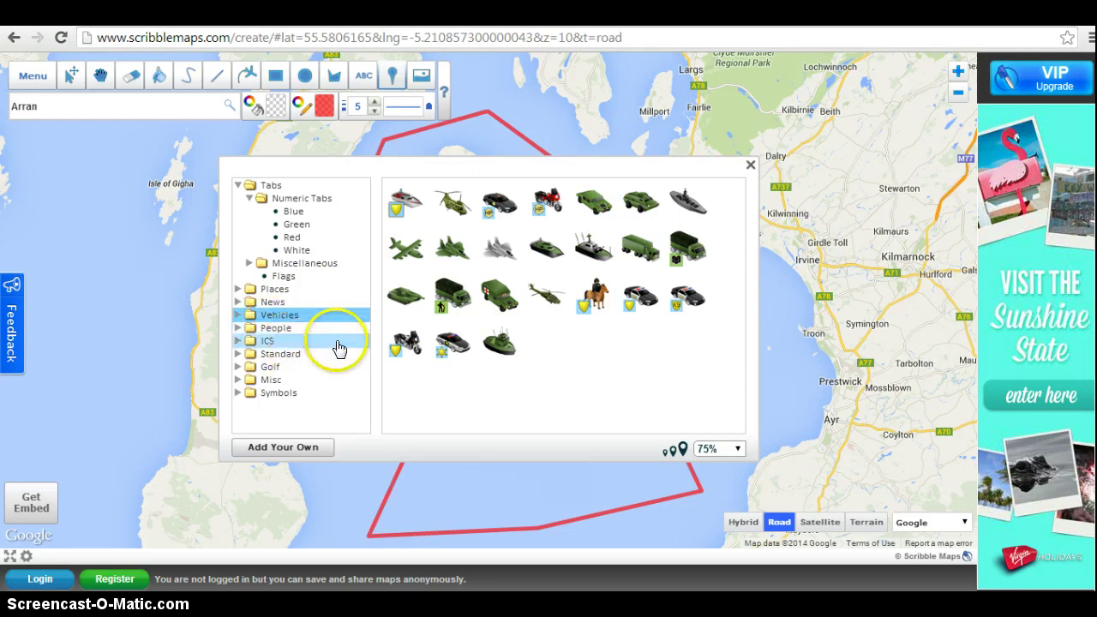
pyautogui.click(246, 265)
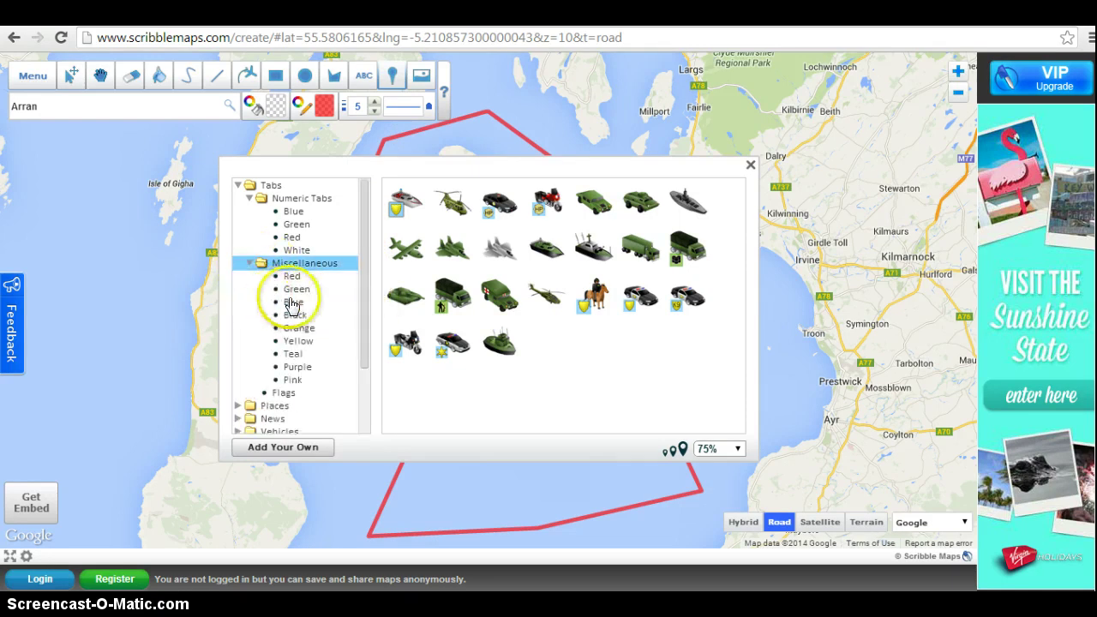
pyautogui.click(249, 265)
pyautogui.click(239, 289)
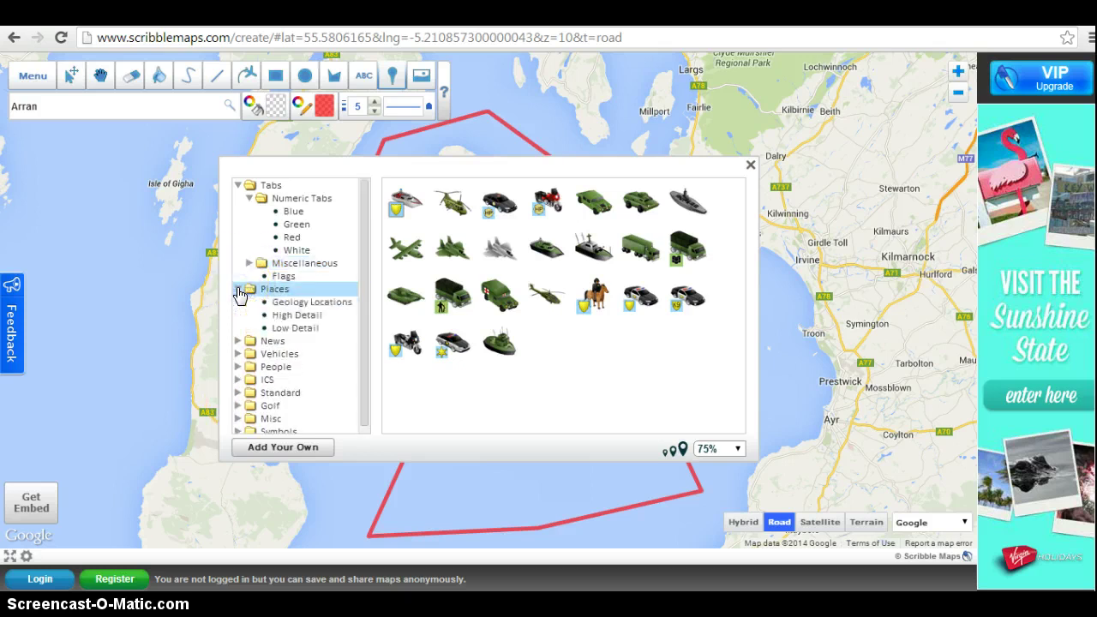
pyautogui.click(307, 317)
pyautogui.click(307, 317)
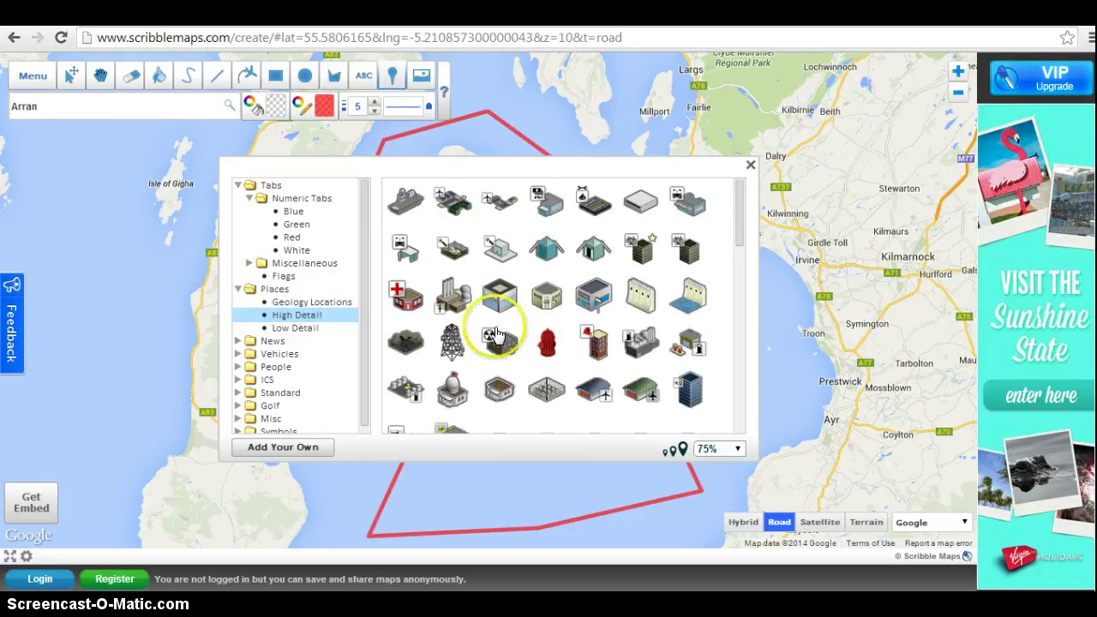
pyautogui.moveTo(740, 223); pyautogui.dragTo(739, 302)
pyautogui.click(597, 320)
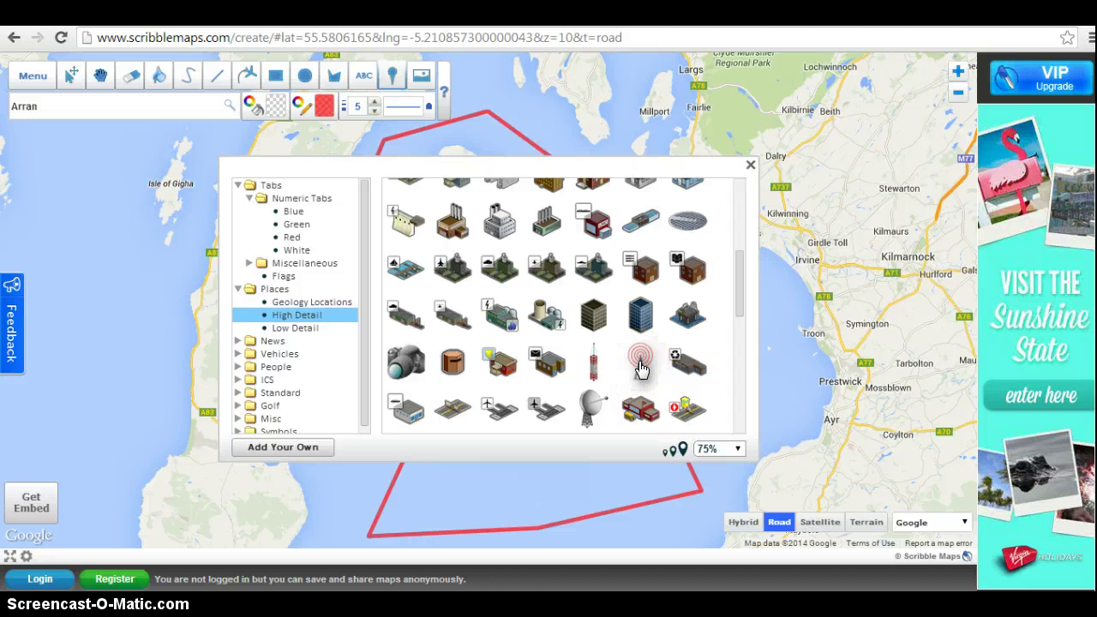
pyautogui.click(639, 414)
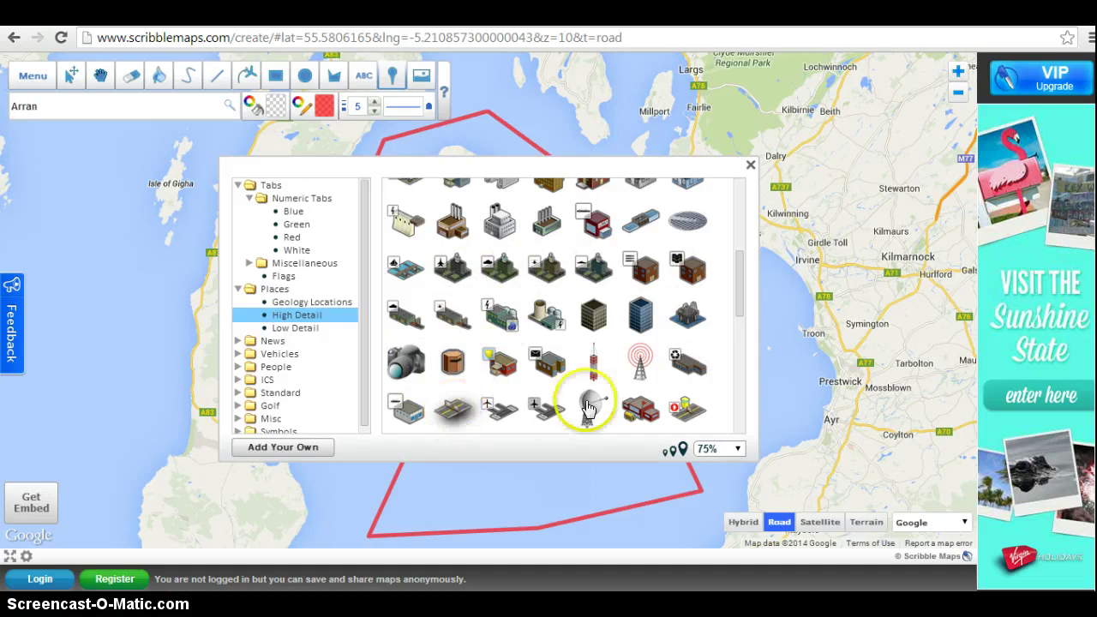
pyautogui.click(641, 416)
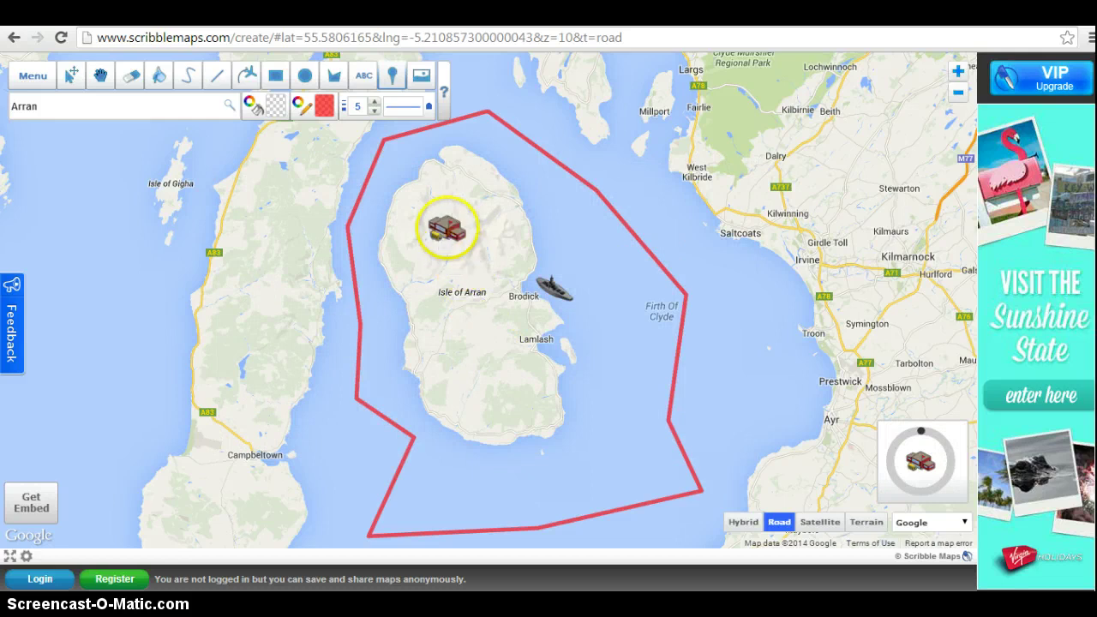
# Place the school marker in the northwest of Arran, titled "Main school" with the description "Secondary school".
pyautogui.click(445, 220)
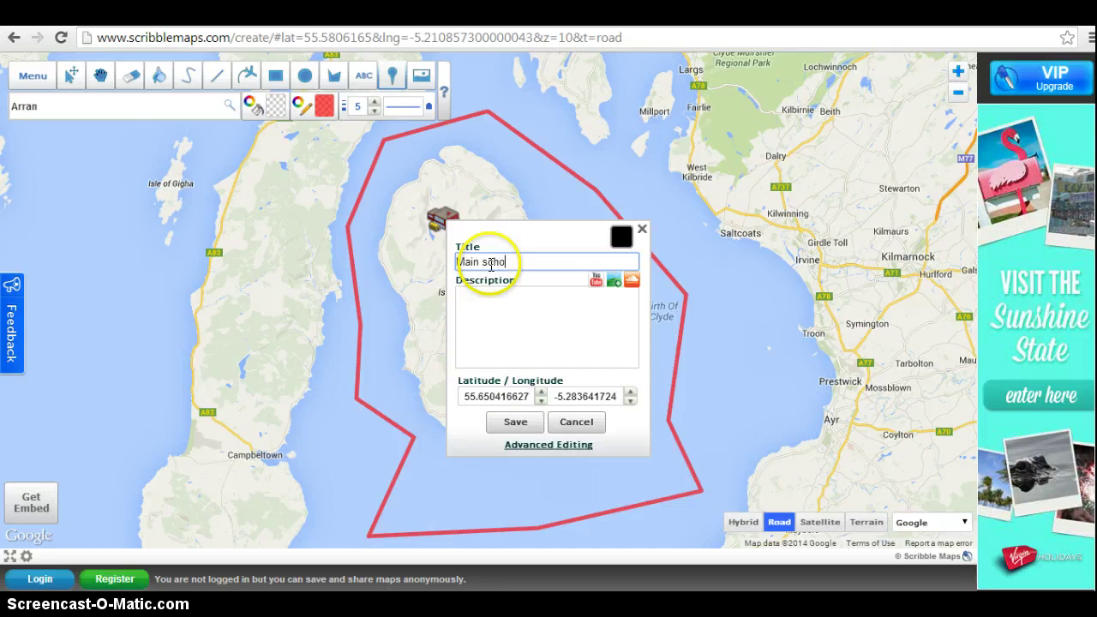
pyautogui.write('Main school')
pyautogui.click(495, 297)
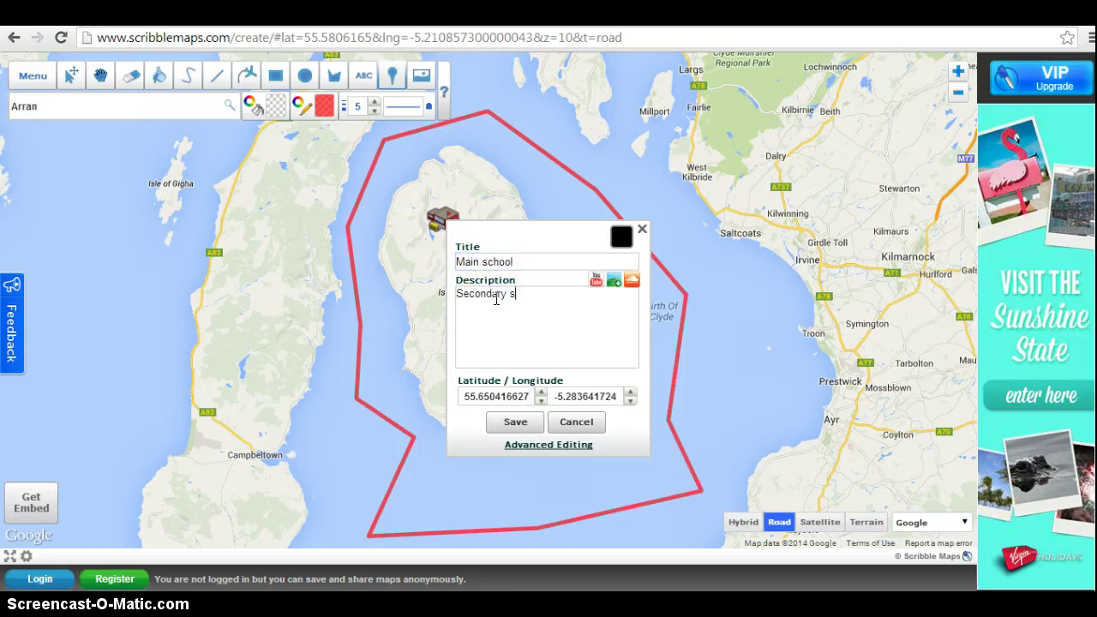
pyautogui.write('Secondary school')
pyautogui.click(515, 422)
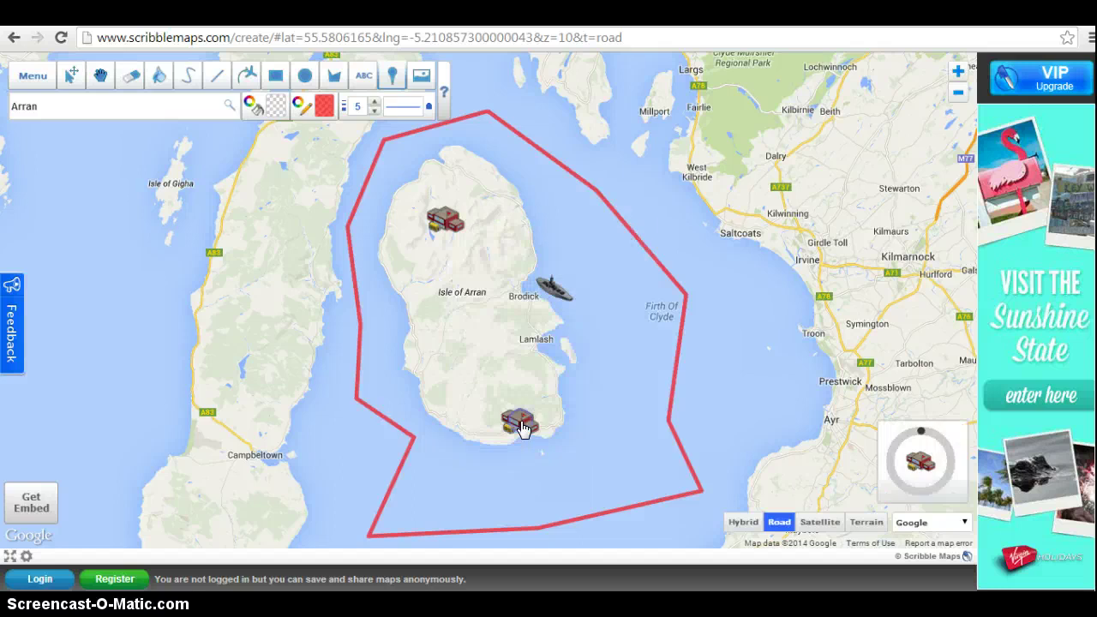
pyautogui.moveTo(520, 424)
pyautogui.mouseDown()
pyautogui.moveTo(489, 338)
pyautogui.moveTo(632, 283)
pyautogui.moveTo(634, 295)
pyautogui.moveTo(417, 221)
pyautogui.moveTo(335, 240)
pyautogui.moveTo(319, 144)
pyautogui.mouseUp()
# Request the map's embed widget and save the map as public with the default title "Scribble Map".
pyautogui.click(36, 507)
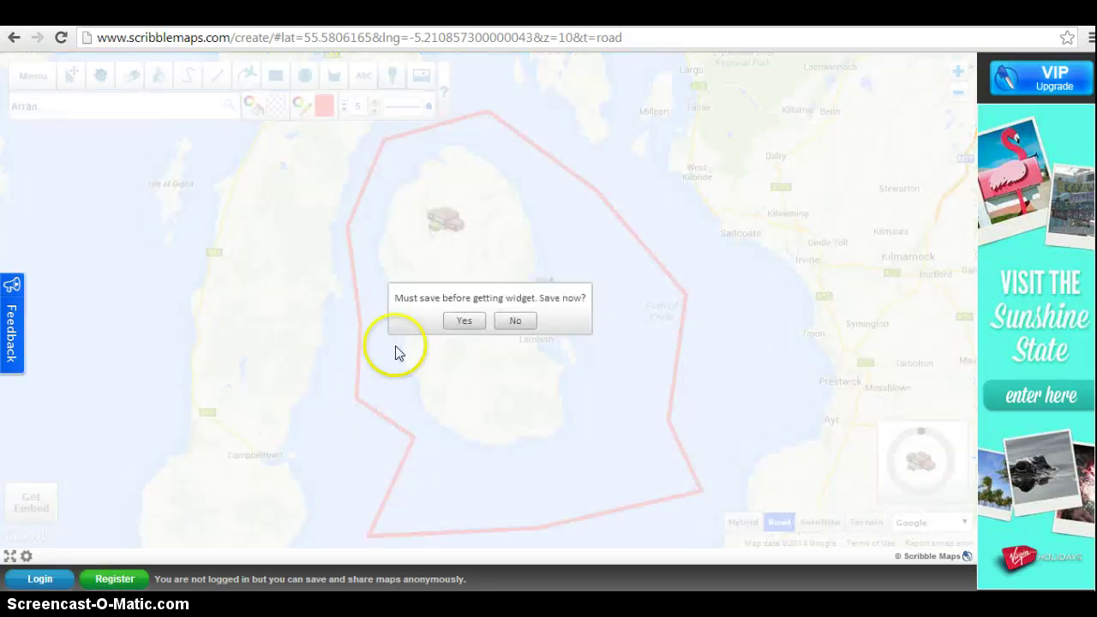
pyautogui.click(461, 322)
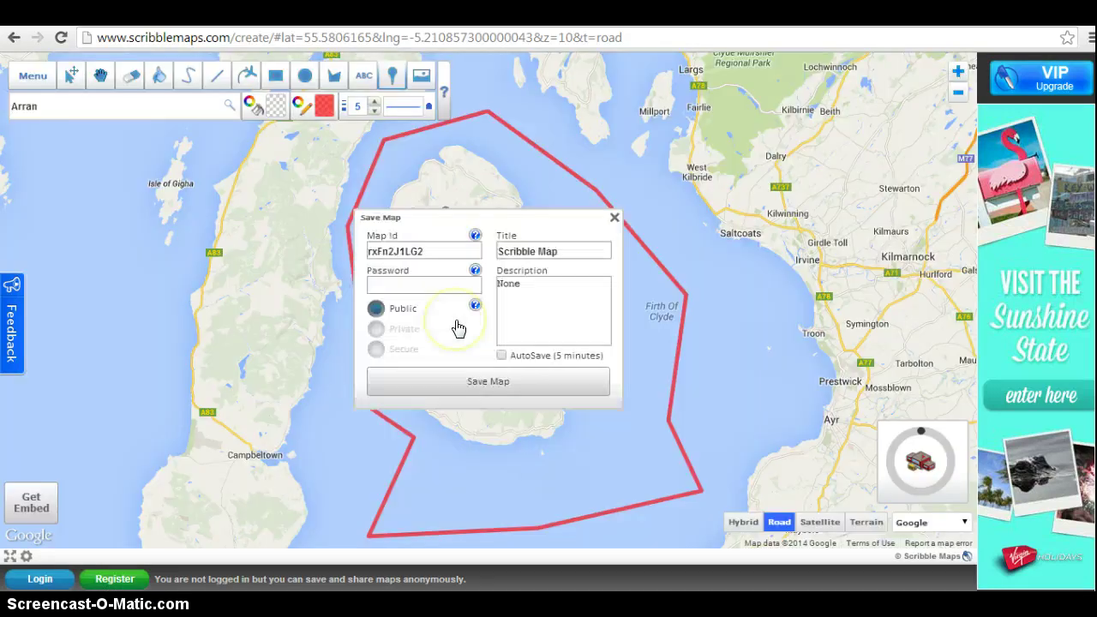
pyautogui.click(489, 382)
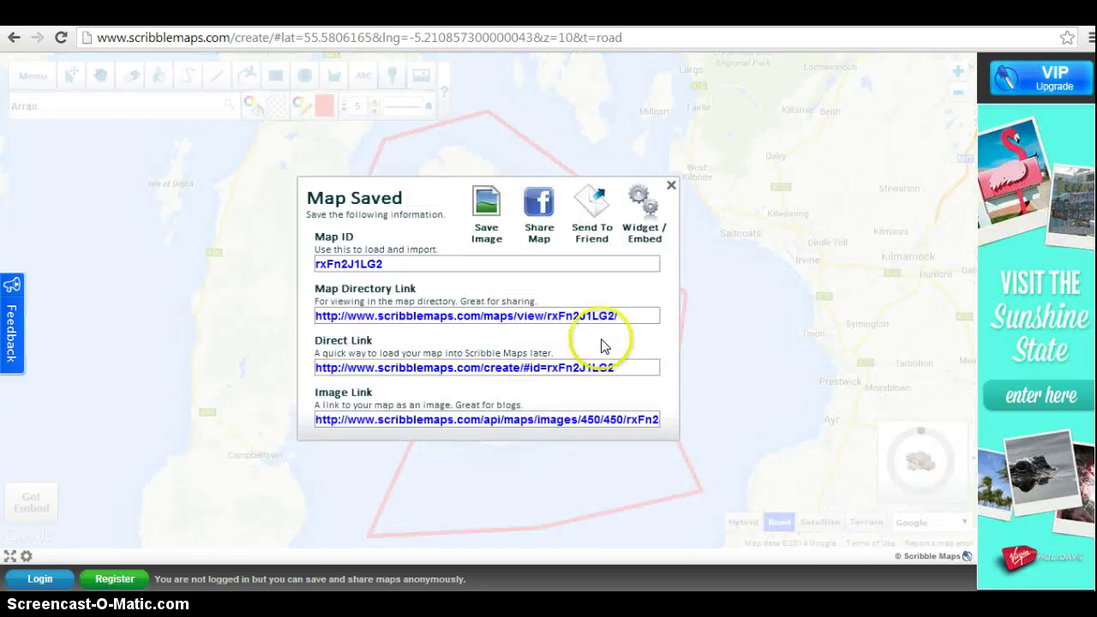
# Review the saved map's directory link, direct link and image-saving option, and dismiss the saved map information.
pyautogui.click(632, 318)
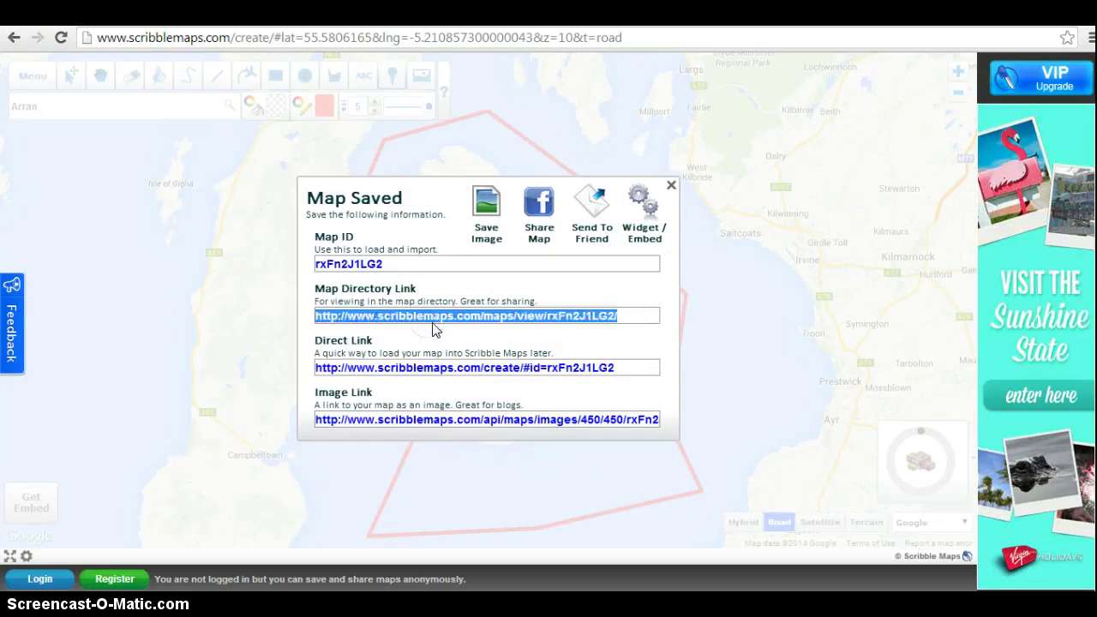
pyautogui.click(591, 318)
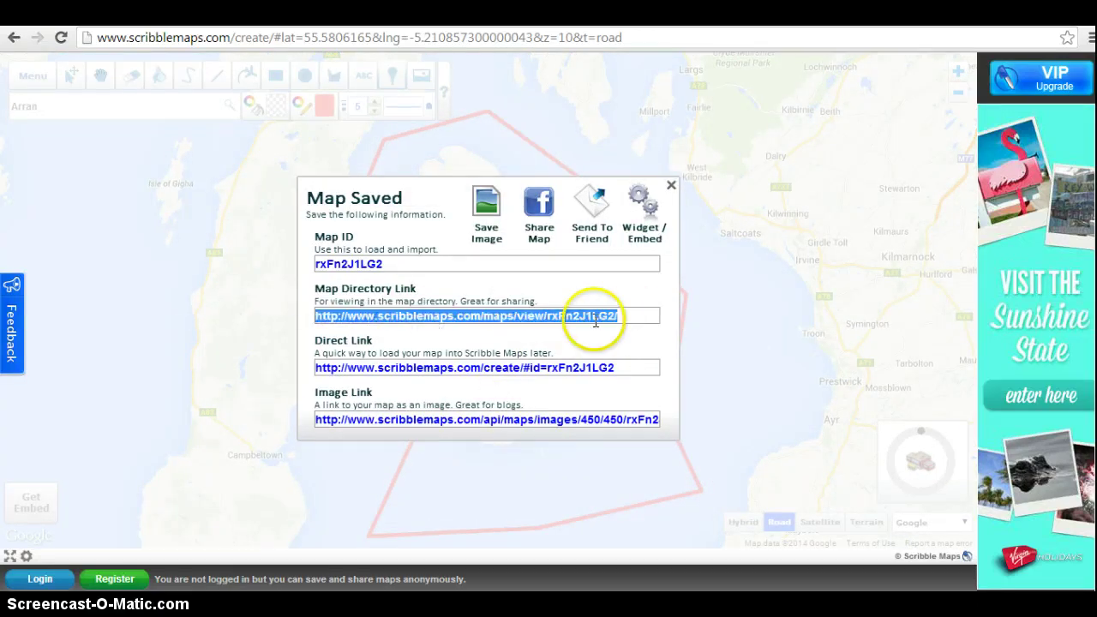
pyautogui.click(634, 367)
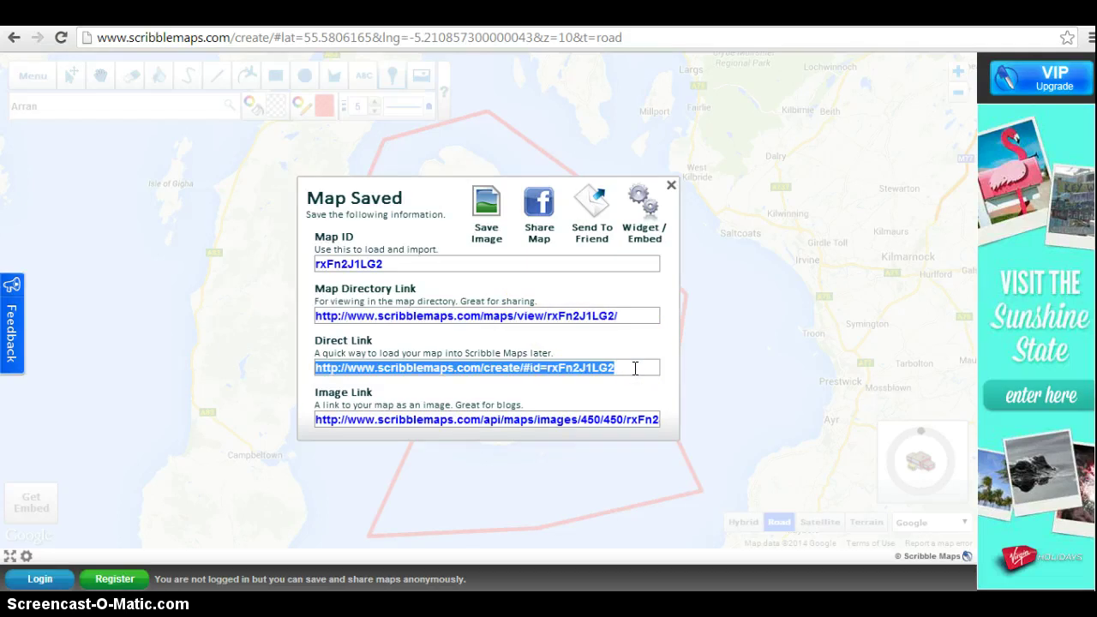
pyautogui.click(496, 224)
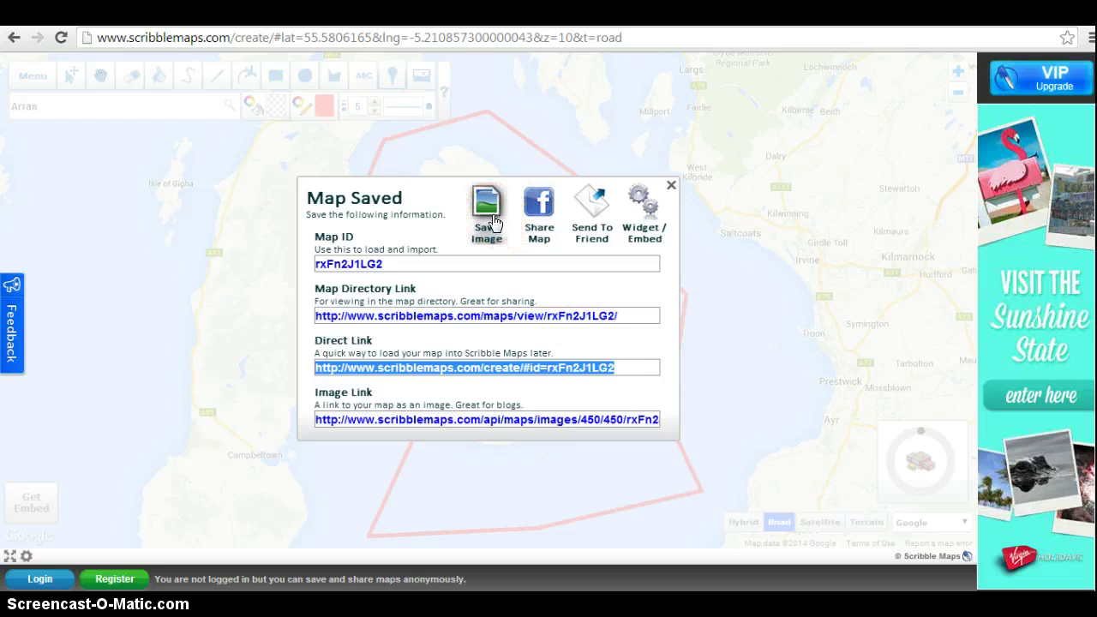
pyautogui.click(670, 186)
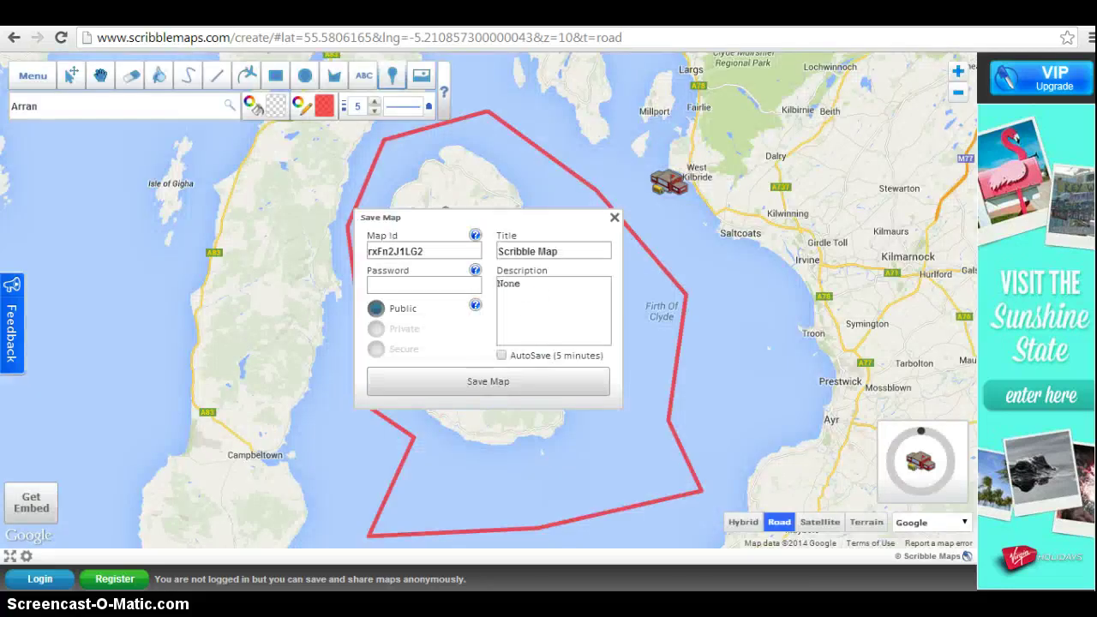
pyautogui.click(522, 323)
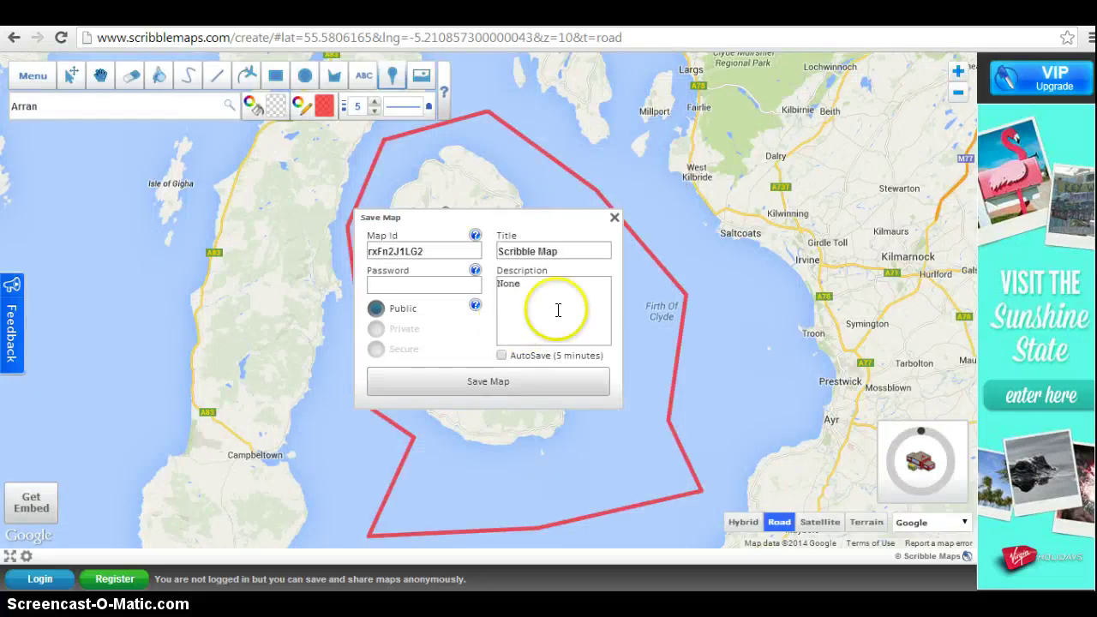
pyautogui.click(347, 433)
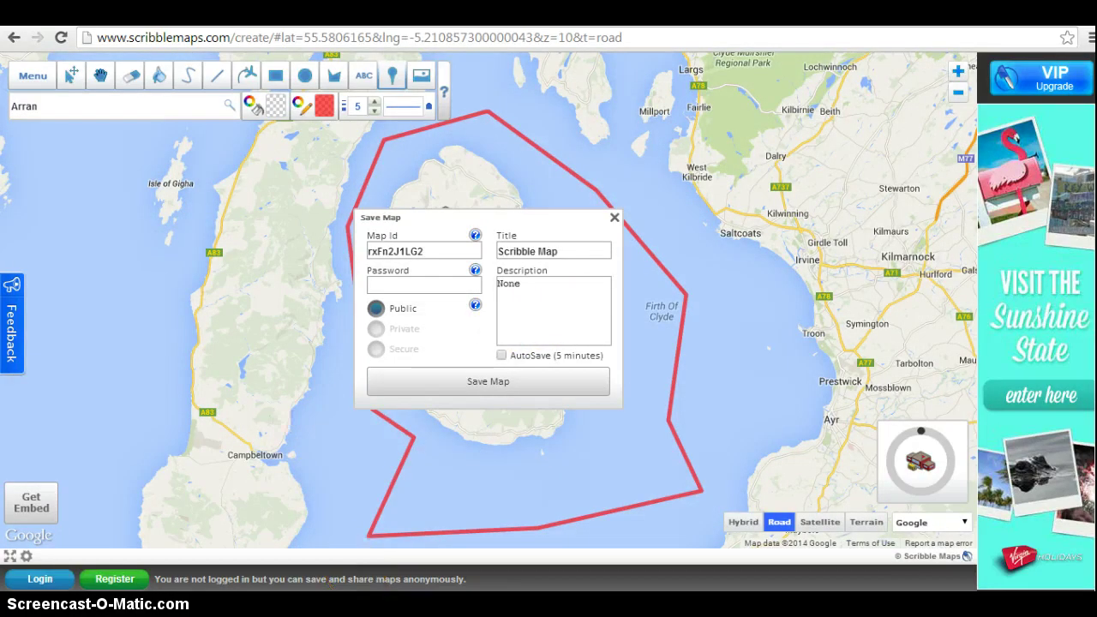